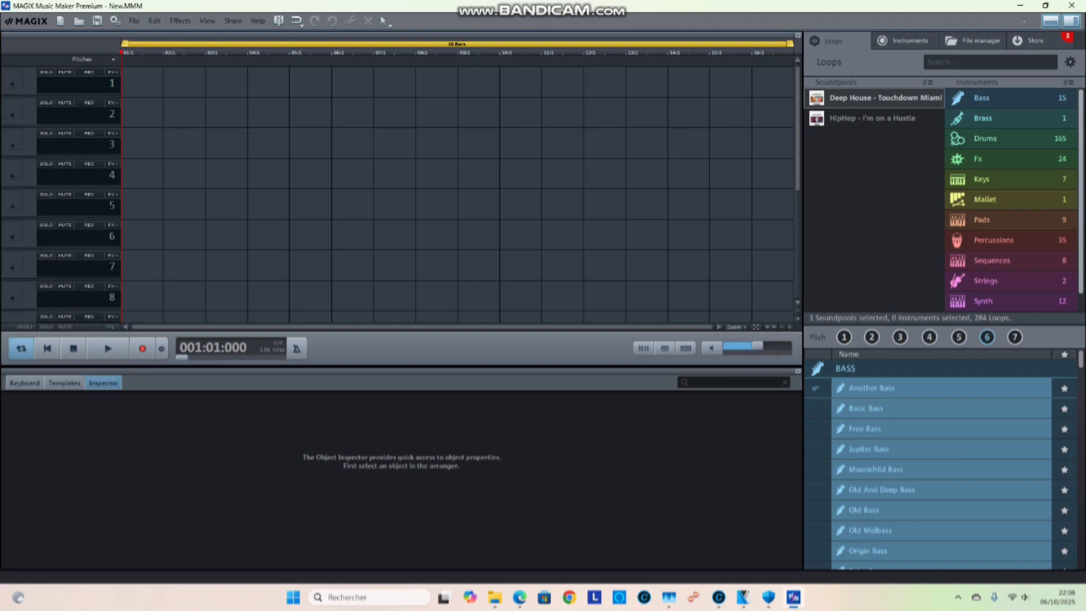
Switch to the Edge browser and review the Importing chapter of the MAGIX Music Maker vocoding tutorial video.
left_click(519, 597)
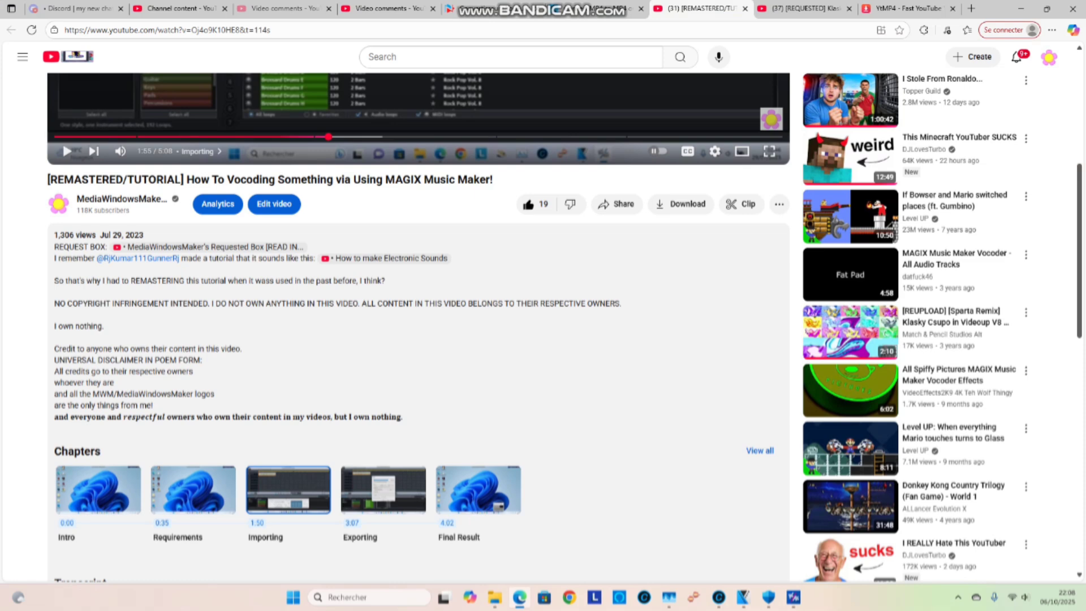
scroll(417, 326, "up", 3)
key("space")
scroll(417, 327, "up", 3)
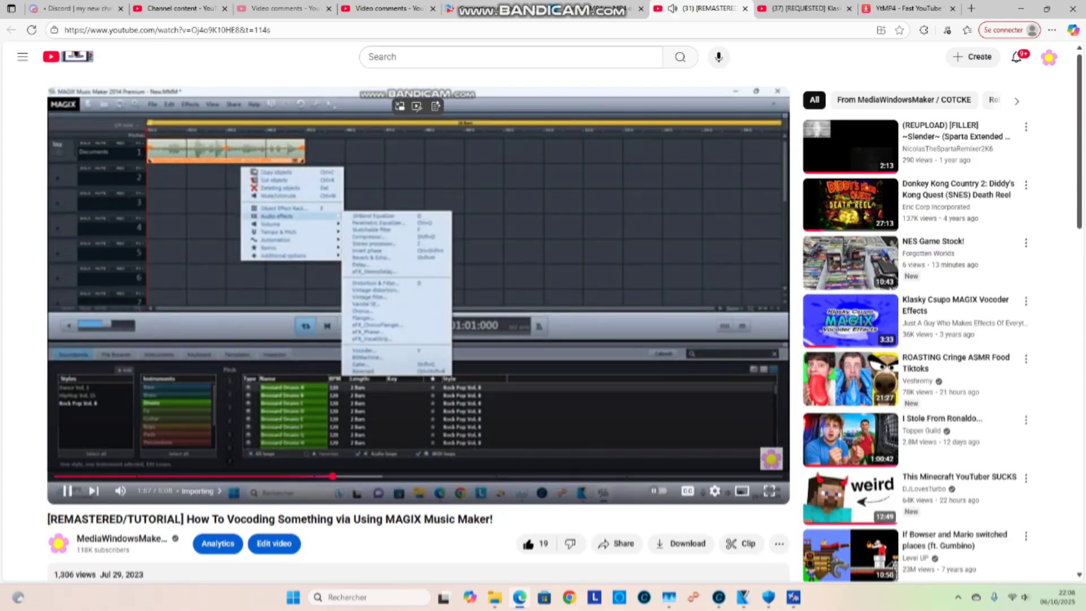
key("k")
key("k")
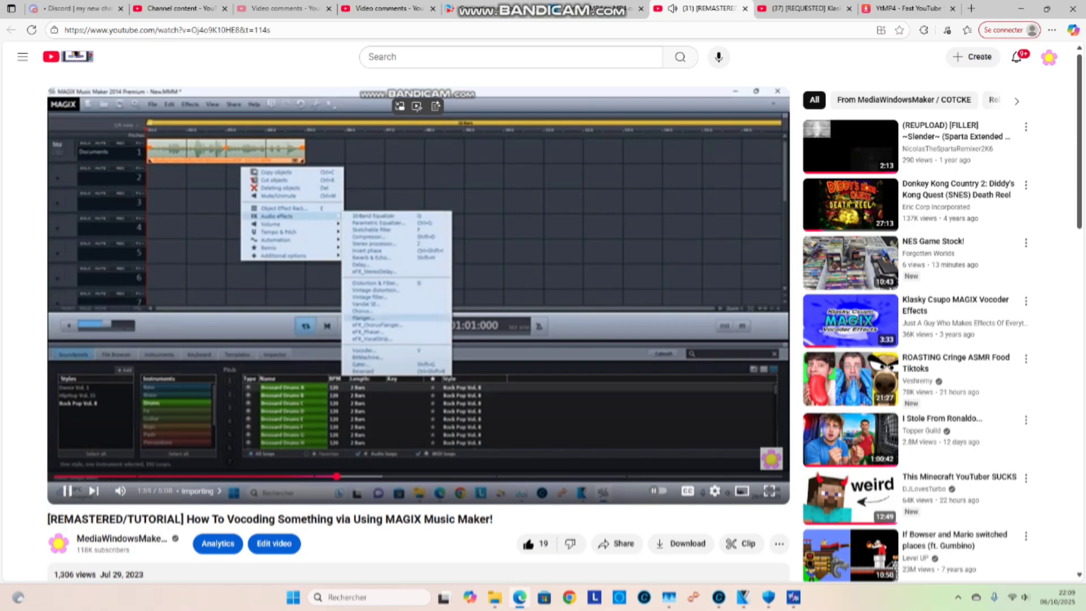
key("k")
scroll(419, 305, "down", 4)
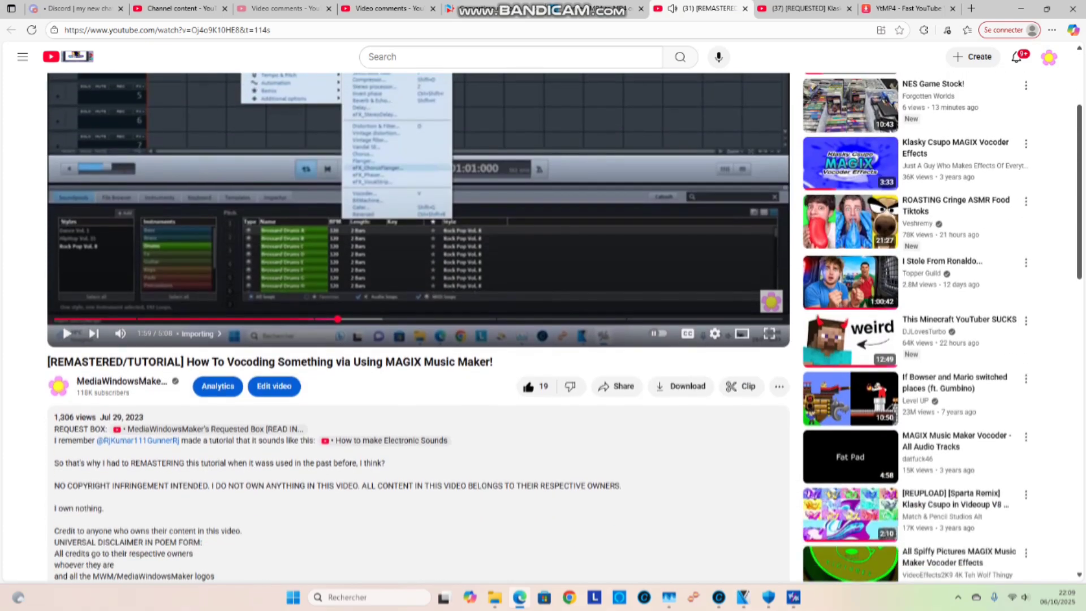
scroll(418, 326, "down", 2)
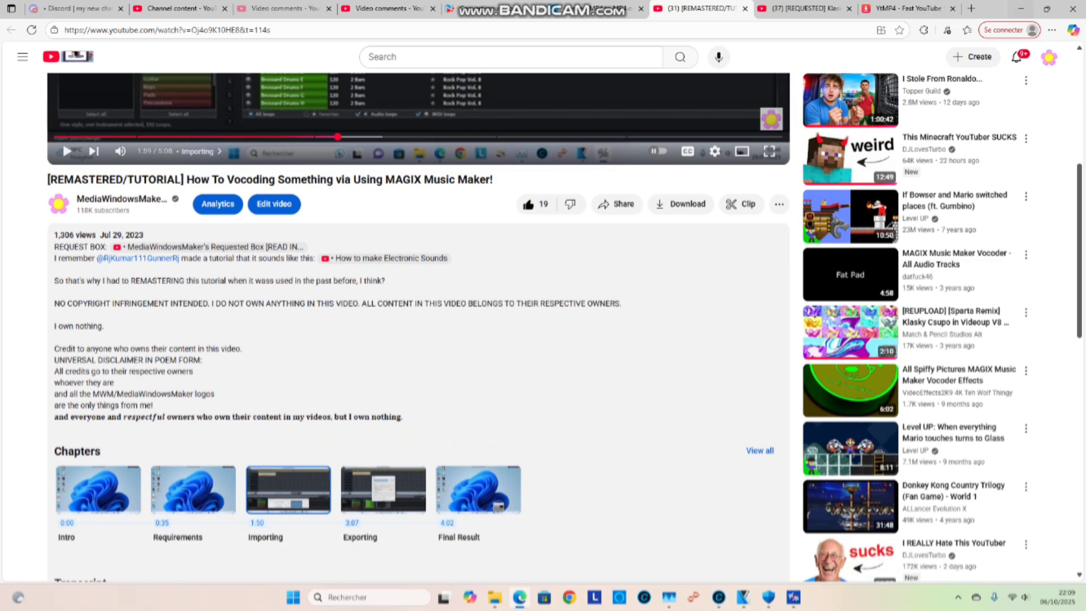
left_click(1020, 9)
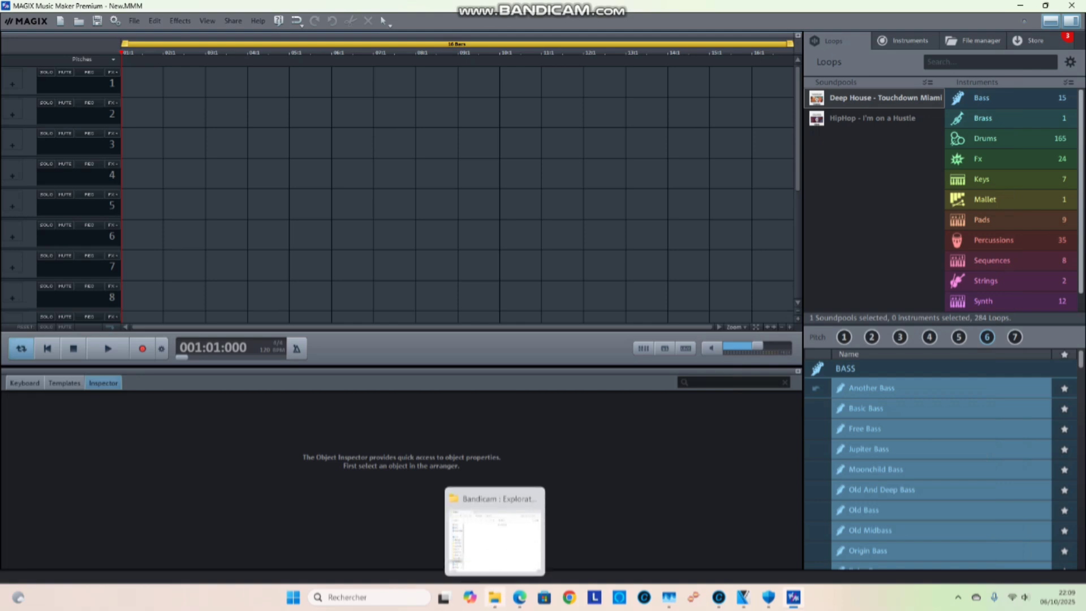
Switch to File Explorer and open the Documents folder.
left_click(494, 597)
left_click(486, 456)
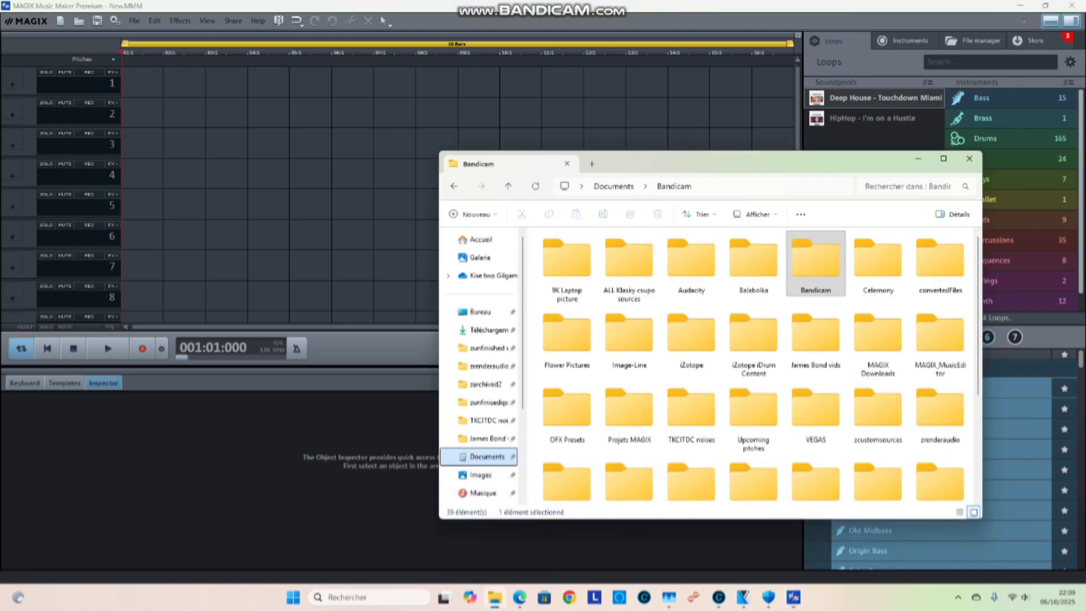
left_click(917, 158)
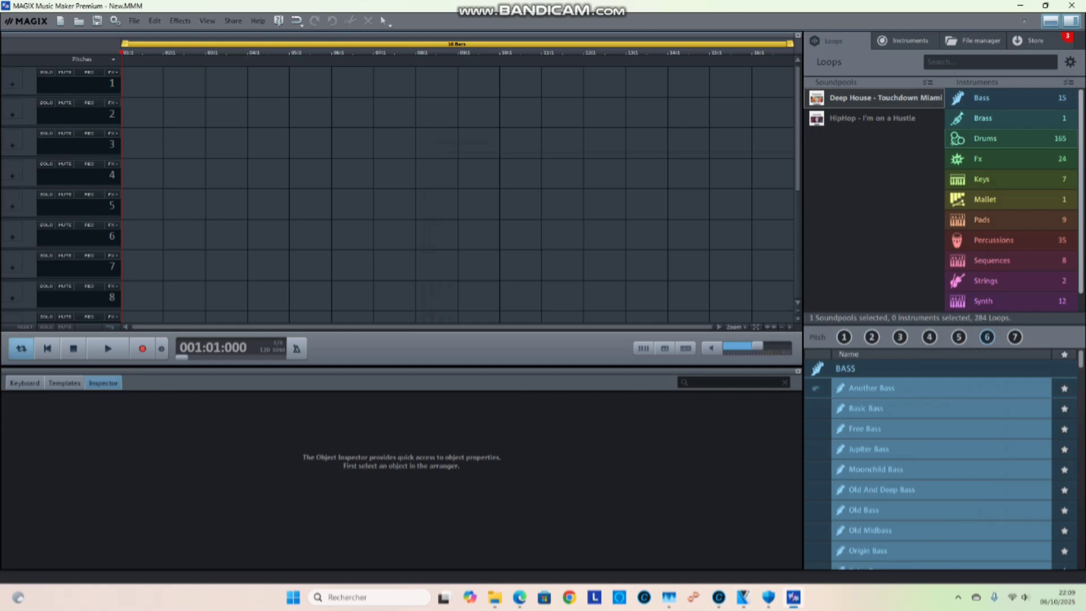
Switch to the VEGAS Pro project with the Klasky video and look at its Render As settings for wave output.
left_click(1020, 6)
mouse_move(743, 596)
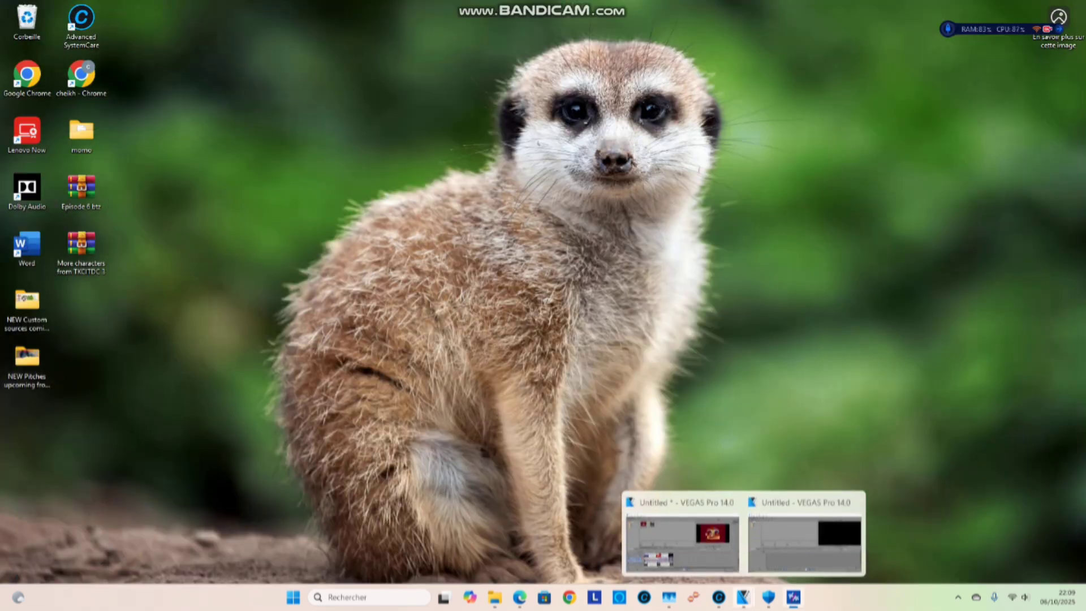
left_click(681, 537)
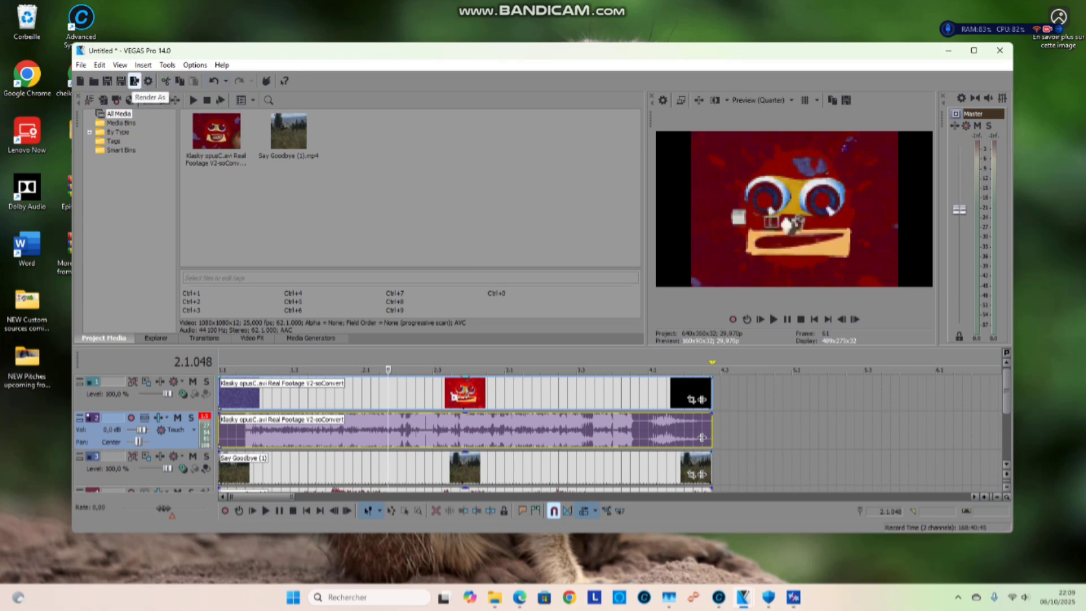
left_click(134, 81)
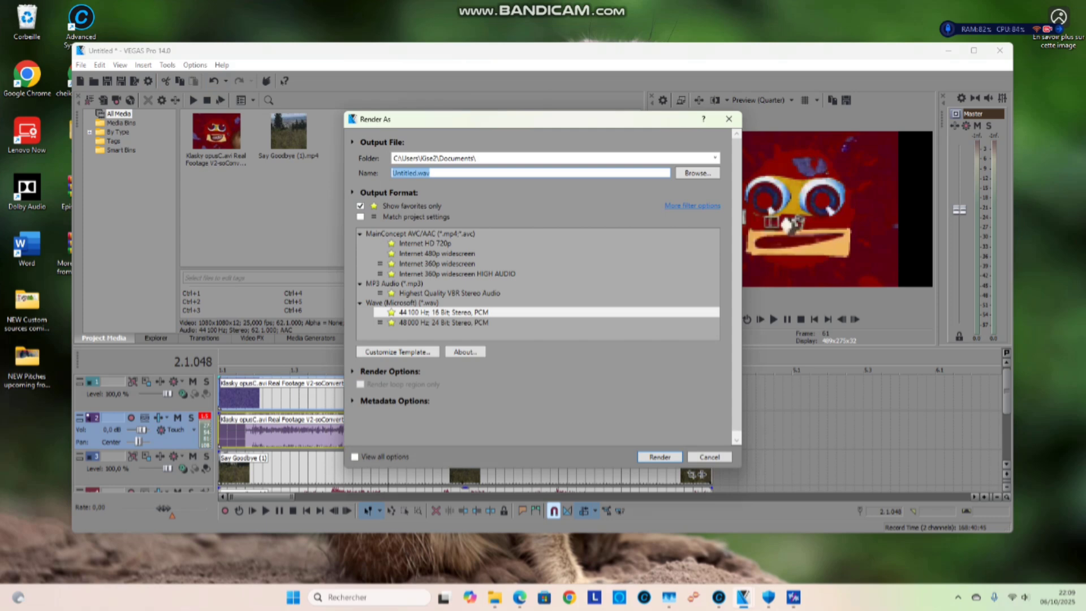
key("Escape")
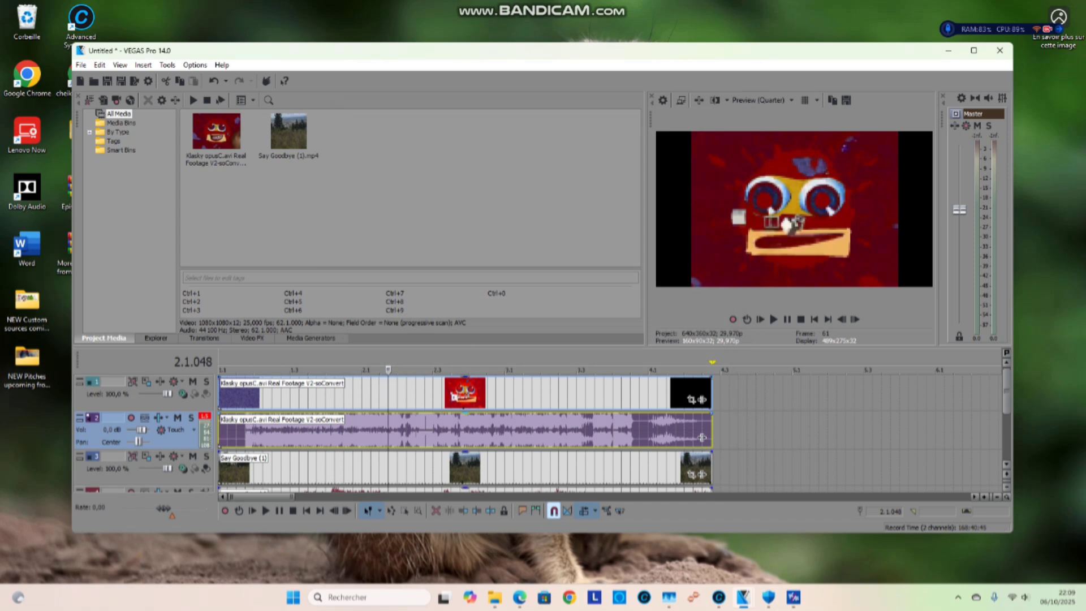
Mute the Say Goodbye audio track in the timeline and unmute it again.
scroll(610, 429, "down", 3)
scroll(178, 455, "down", 1)
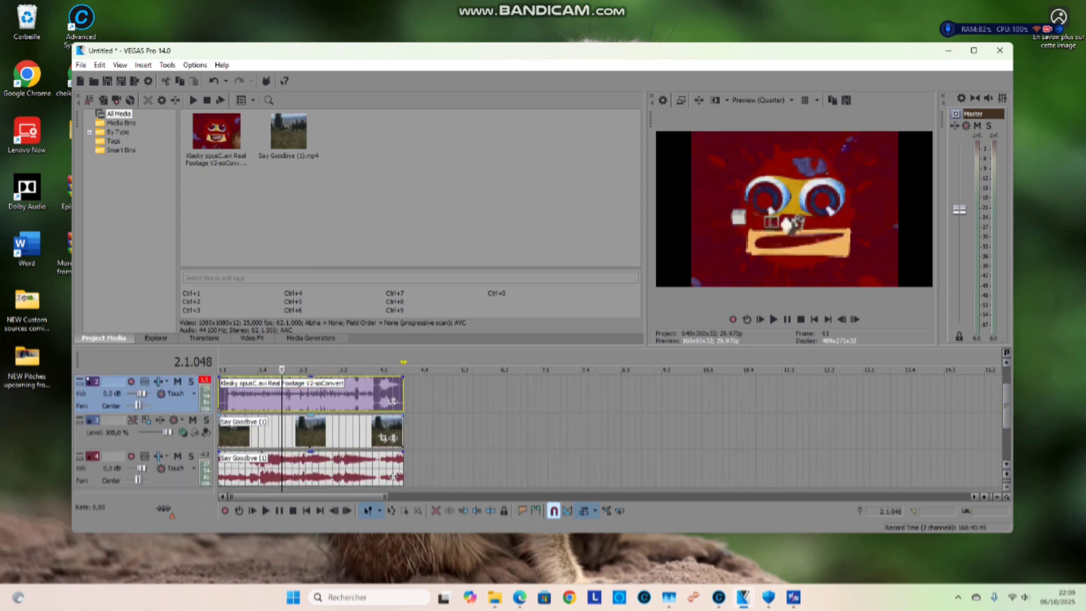
left_click(177, 456)
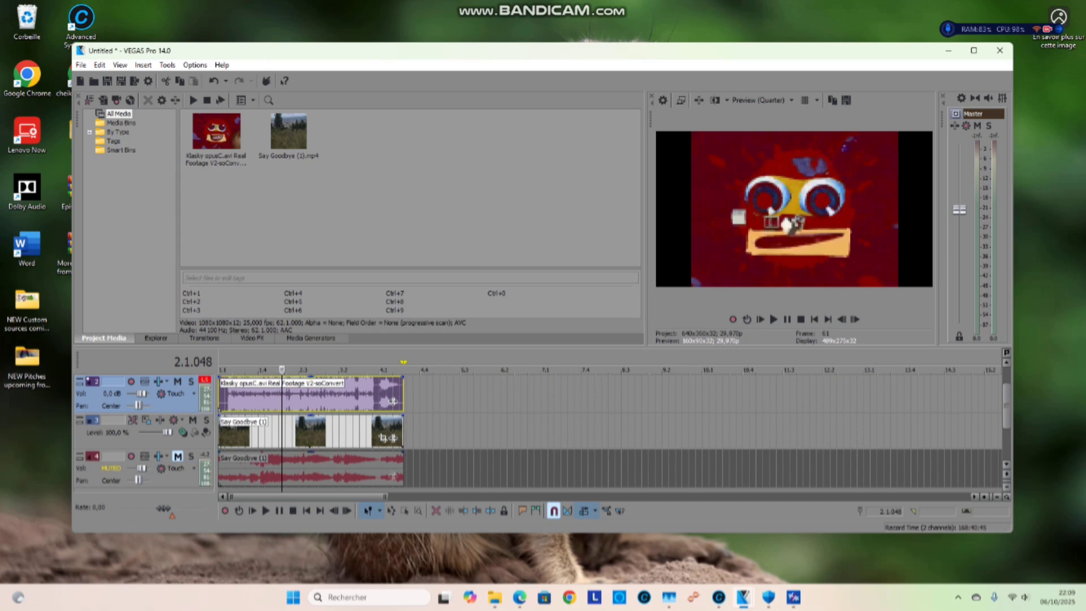
left_click(178, 456)
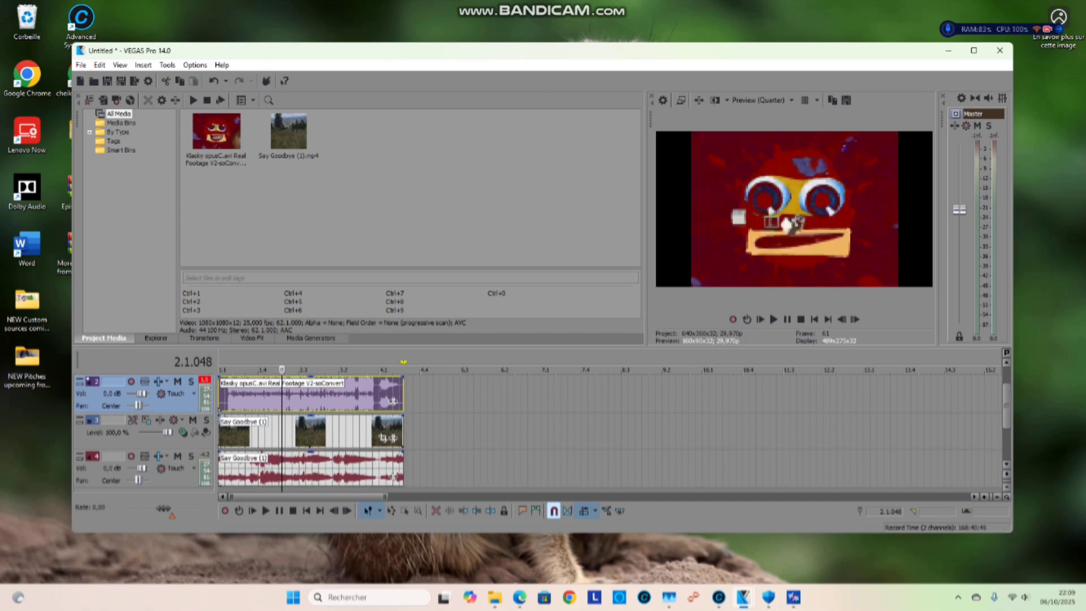
left_click(948, 51)
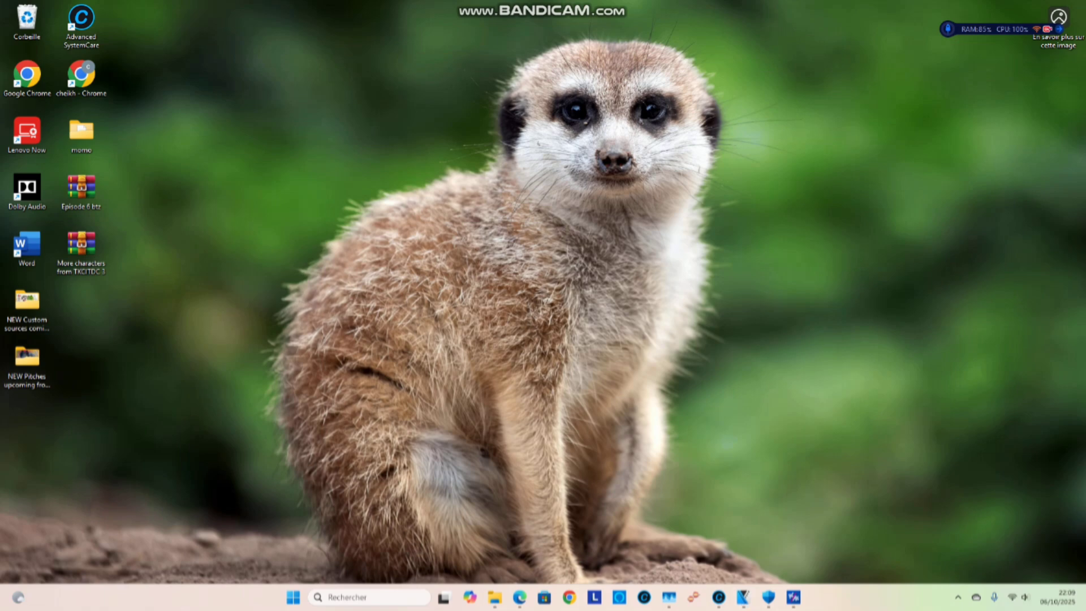
Switch back to MAGIX Music Maker, place the audio file f from Documents at the start of track 1, and play it.
left_click(794, 597)
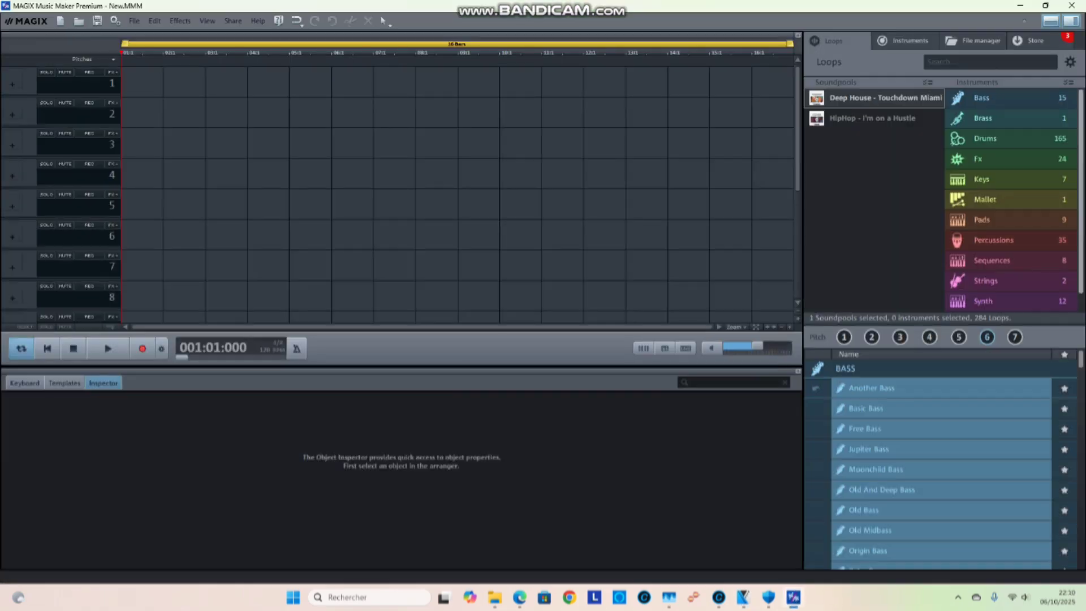
left_click(495, 597)
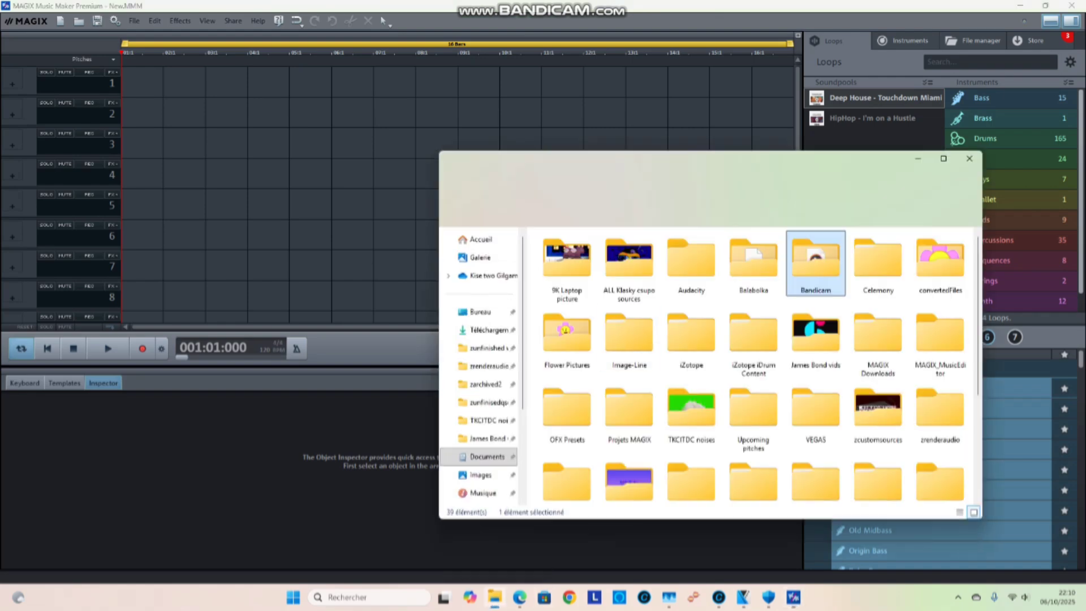
scroll(754, 404, "down", 3)
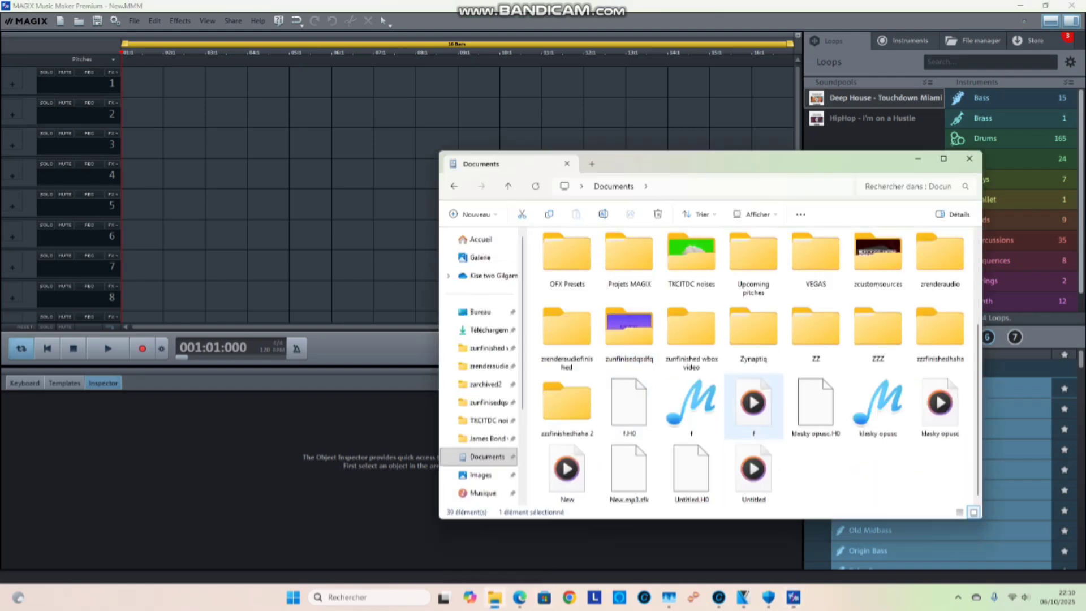
mouse_move(753, 404)
left_mouse_down()
mouse_move(770, 430)
mouse_move(141, 82)
left_mouse_up()
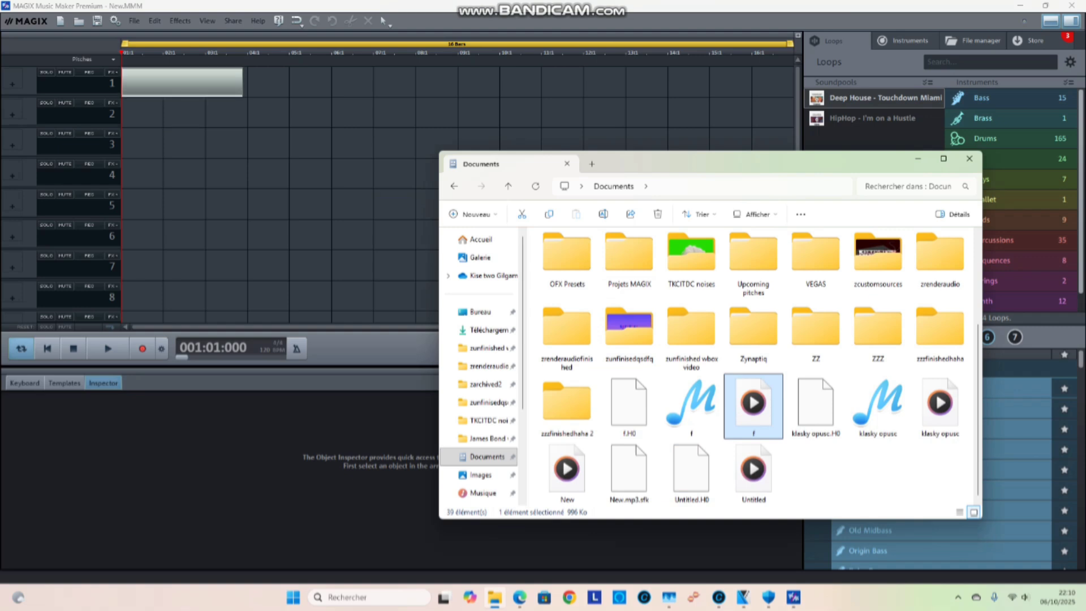
left_click(918, 158)
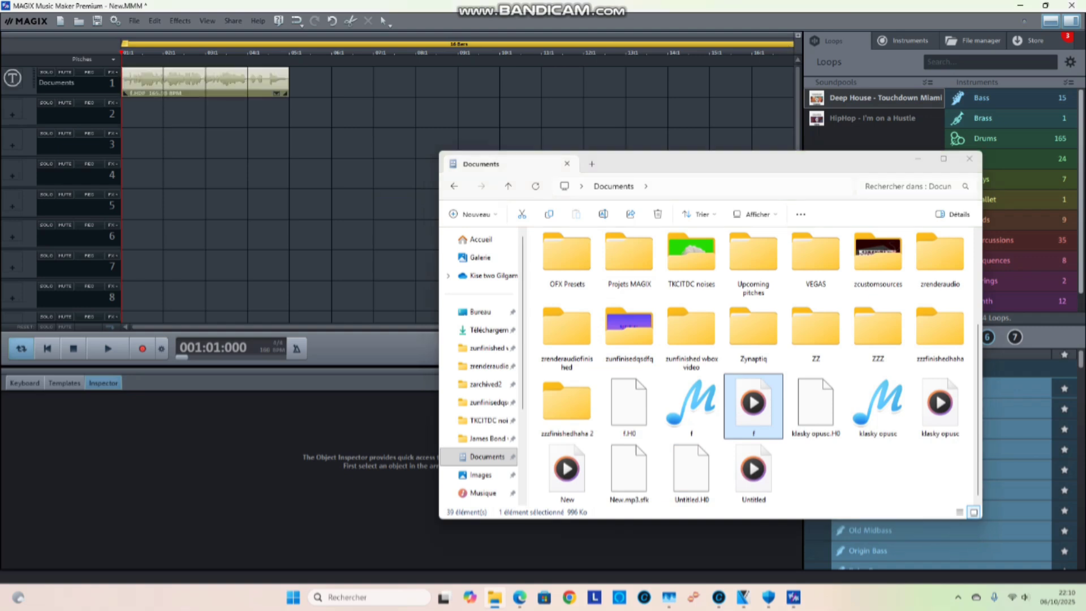
left_click(108, 348)
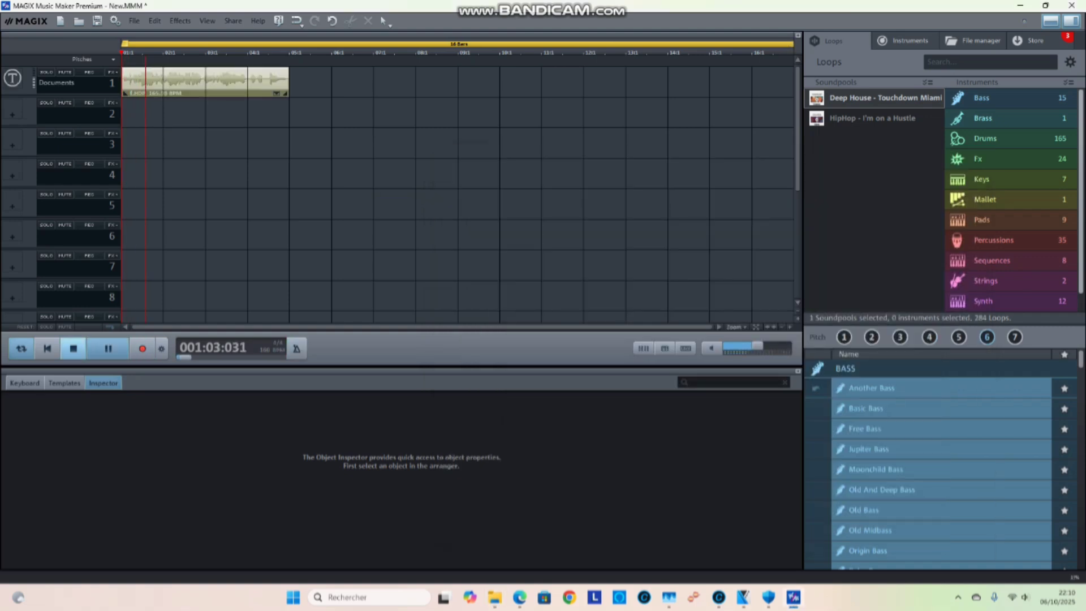
left_click(73, 348)
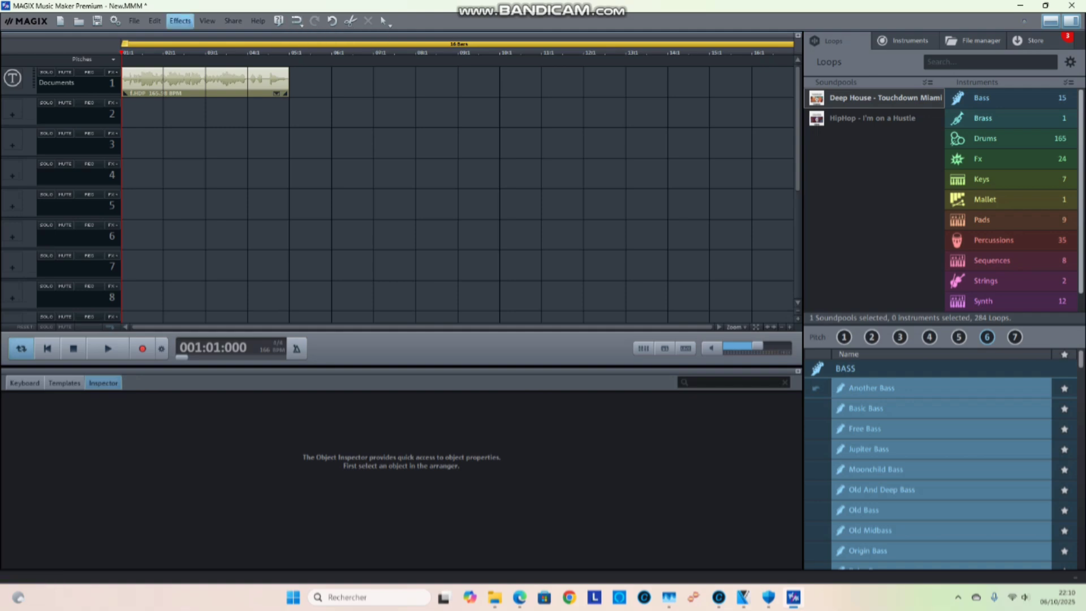
left_click(179, 21)
mouse_move(187, 43)
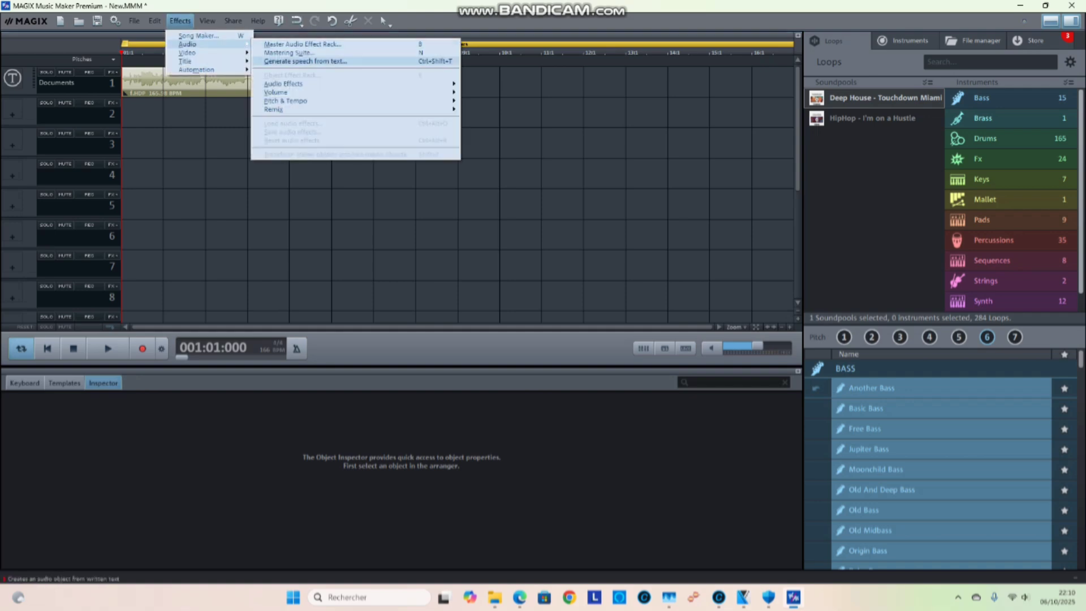
mouse_move(286, 100)
key("Escape")
key("Escape")
key("Escape")
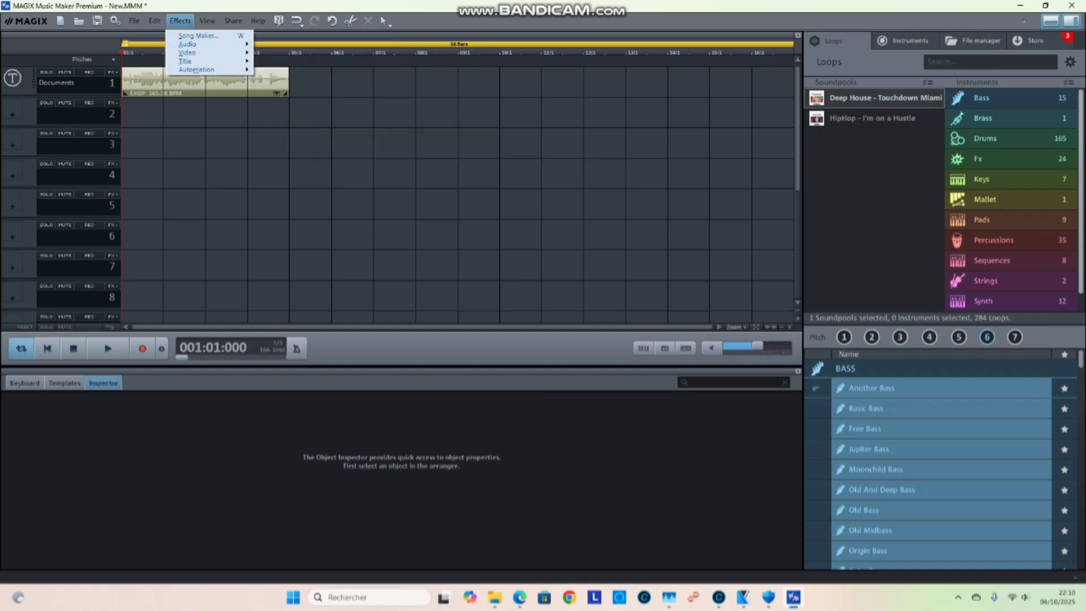
Apply the Vocoder audio effect to the audio clip on track 1.
left_click(205, 82)
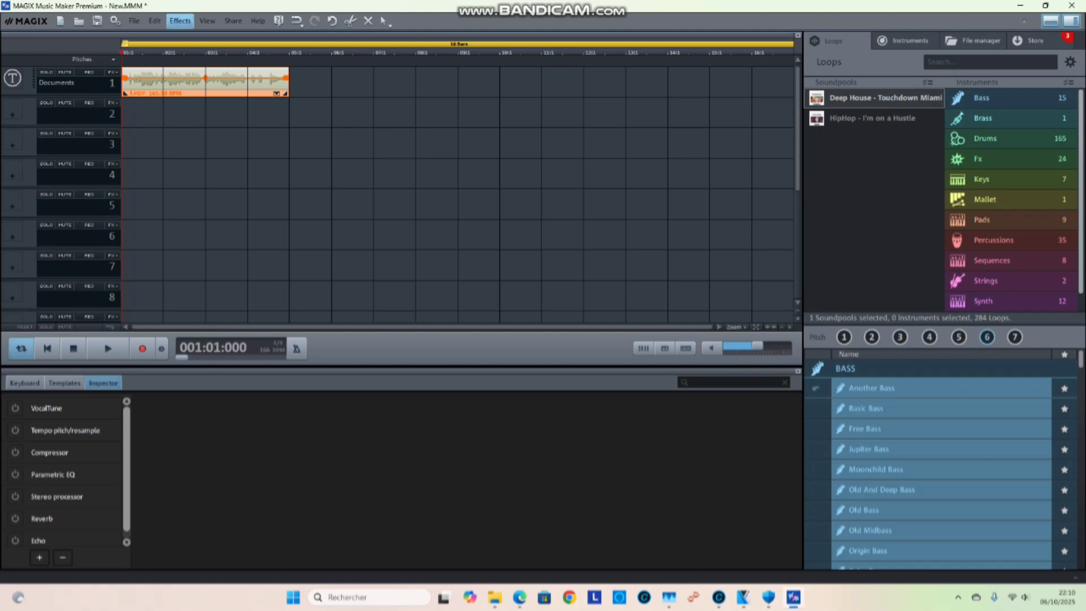
left_click(180, 21)
mouse_move(188, 43)
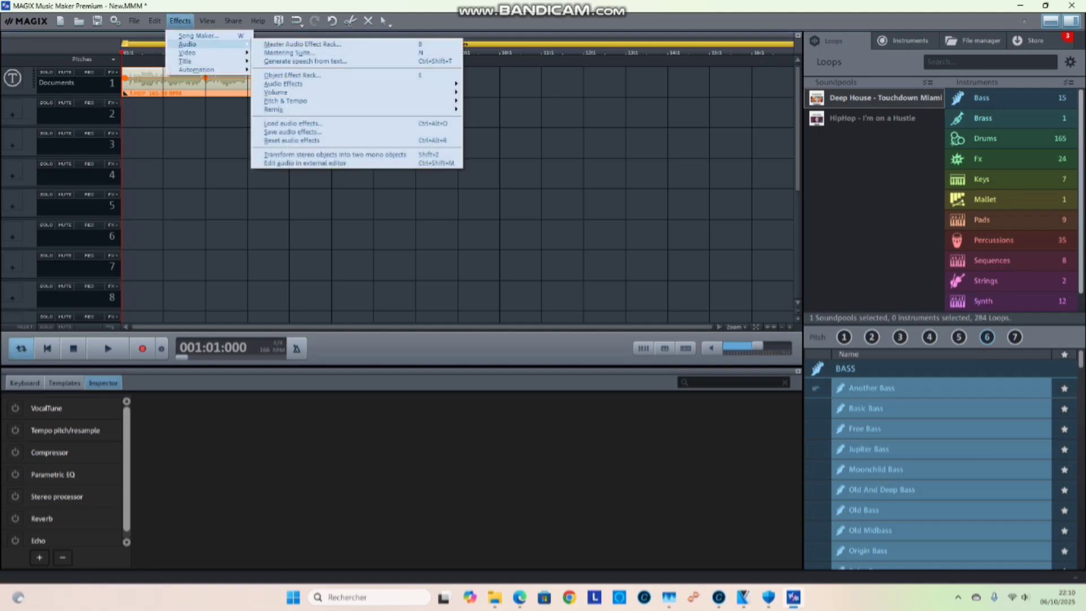
mouse_move(282, 83)
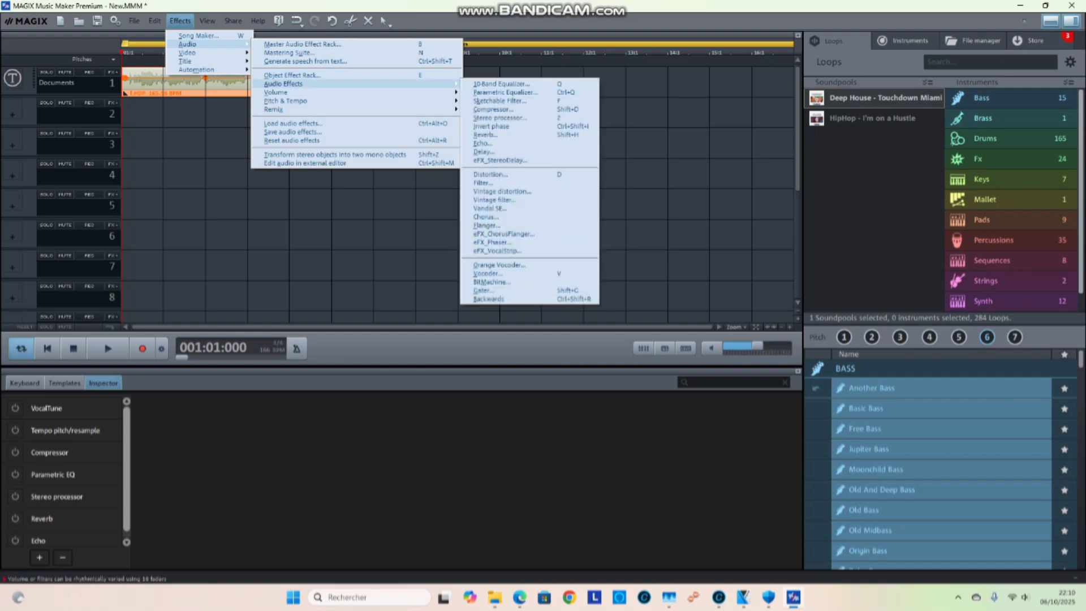
key("Escape")
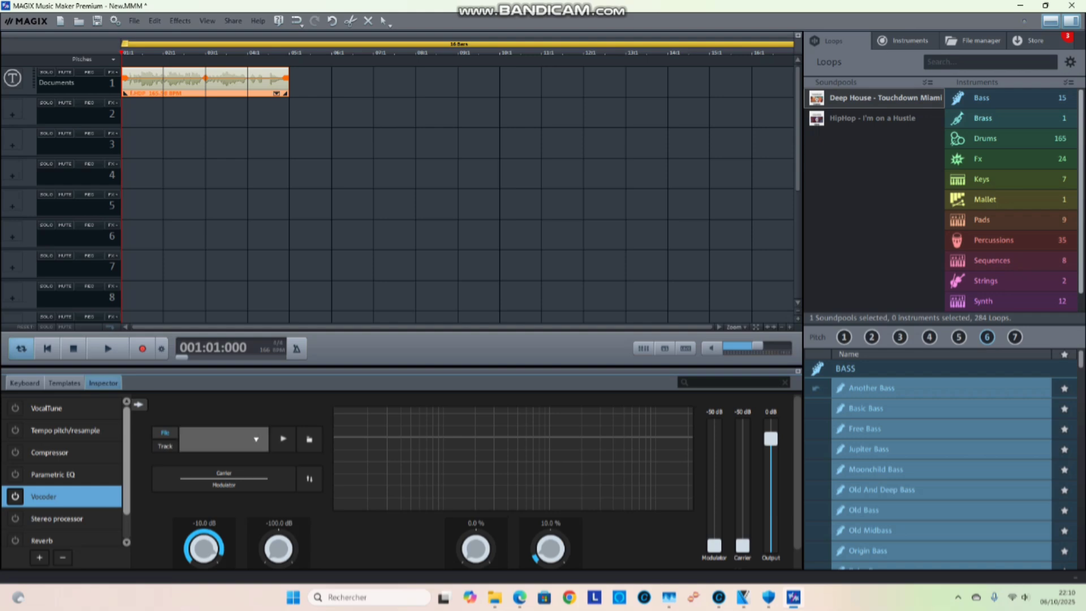
Browse the vocoder's carrier files and load Standard sample as the carrier.
left_click(223, 438)
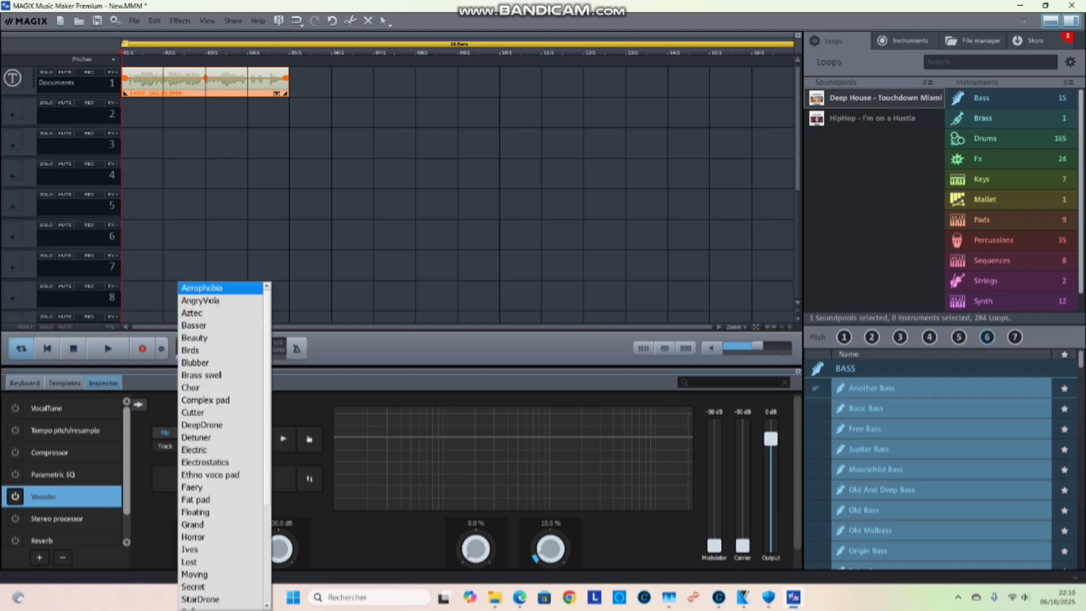
scroll(221, 484, "down", 3)
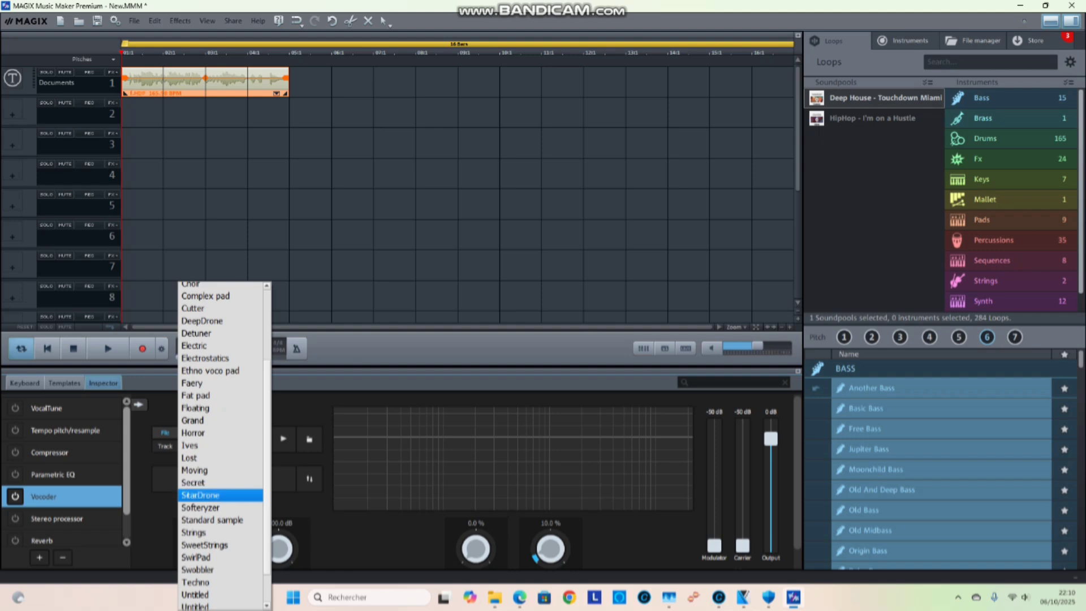
left_click_drag(266, 566, 267, 577)
scroll(224, 447, "down", 1)
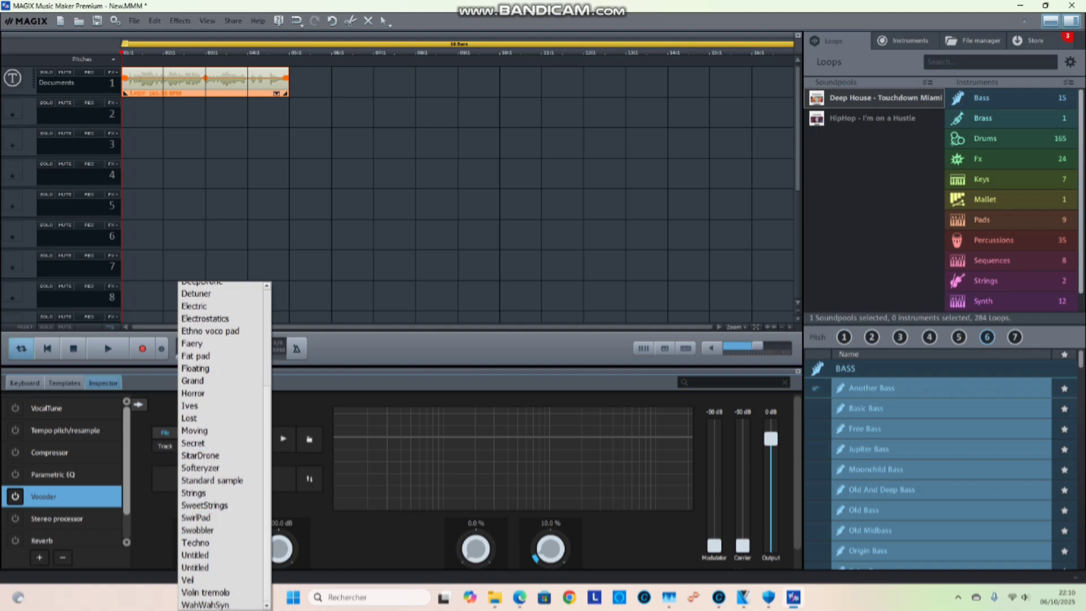
scroll(223, 447, "up", 4)
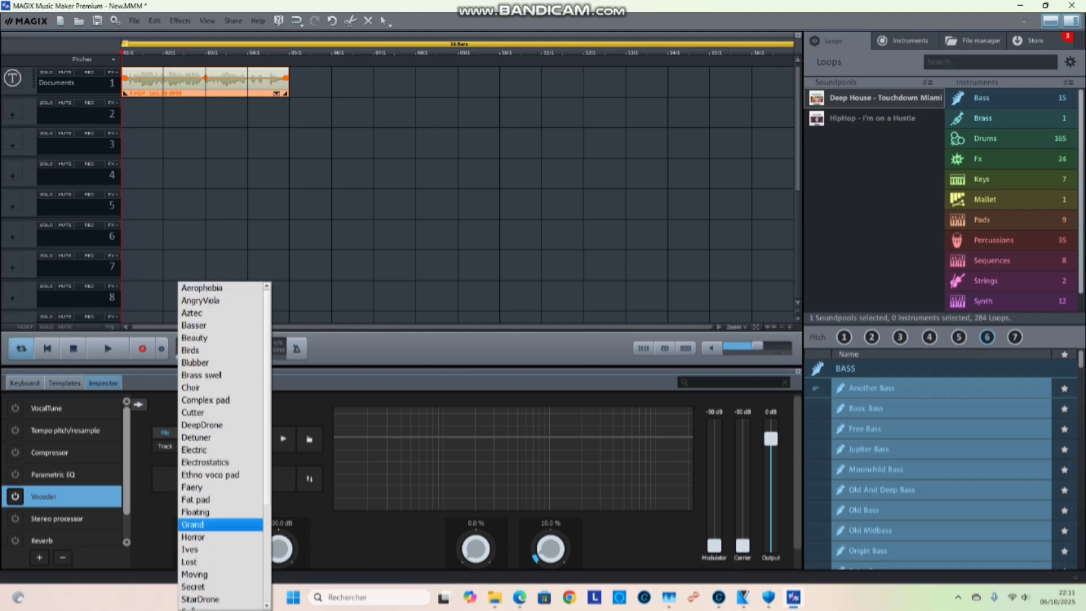
scroll(221, 525, "down", 3)
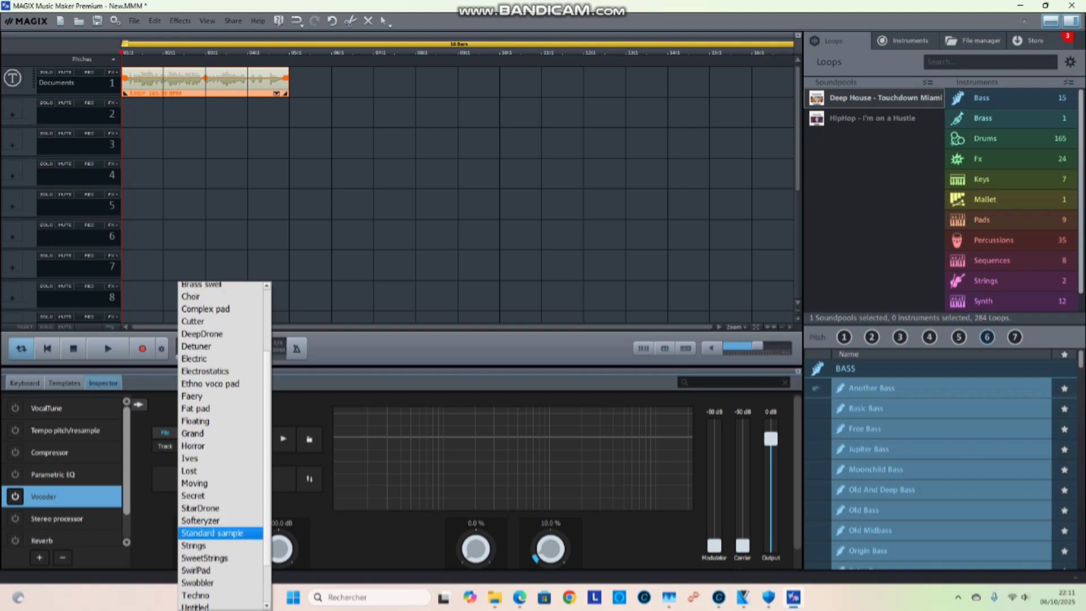
left_click(220, 533)
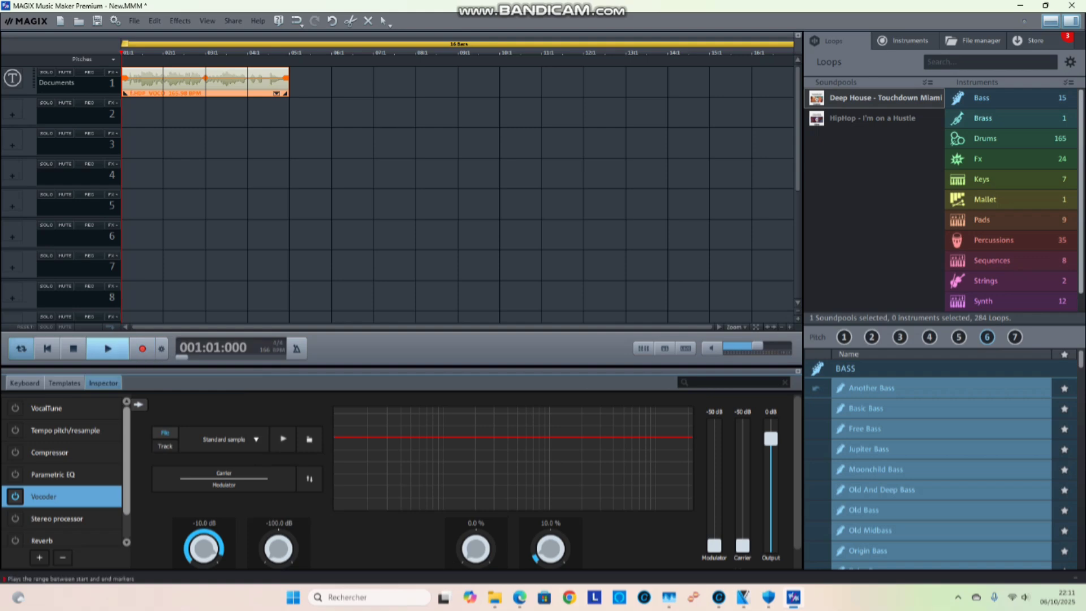
Play the vocoded clip on track 1 and open the Documents folder in the vocoder's carrier file browser.
left_click(108, 348)
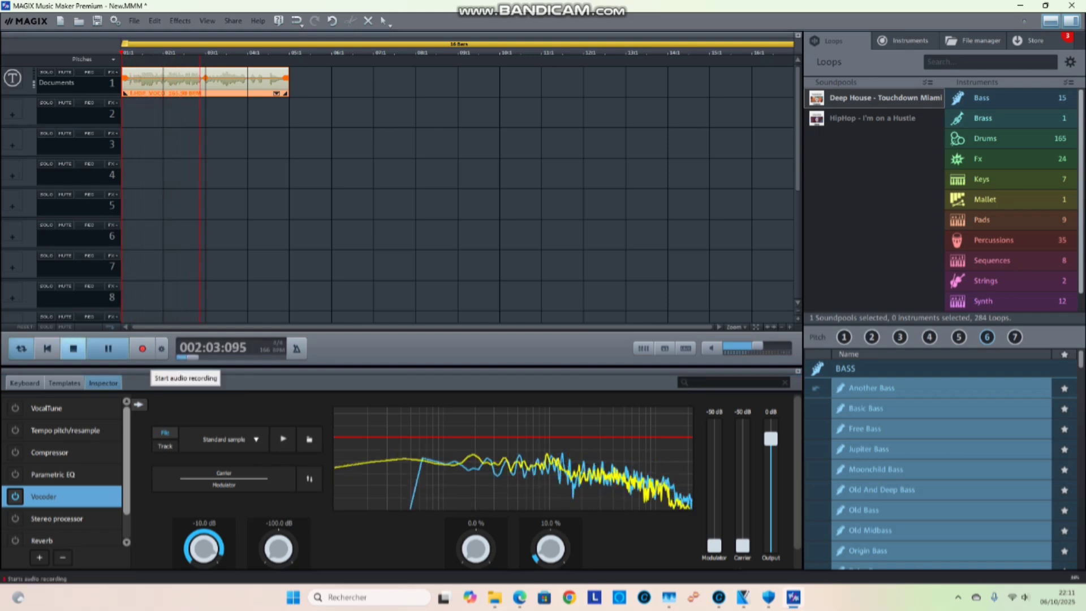
key("space")
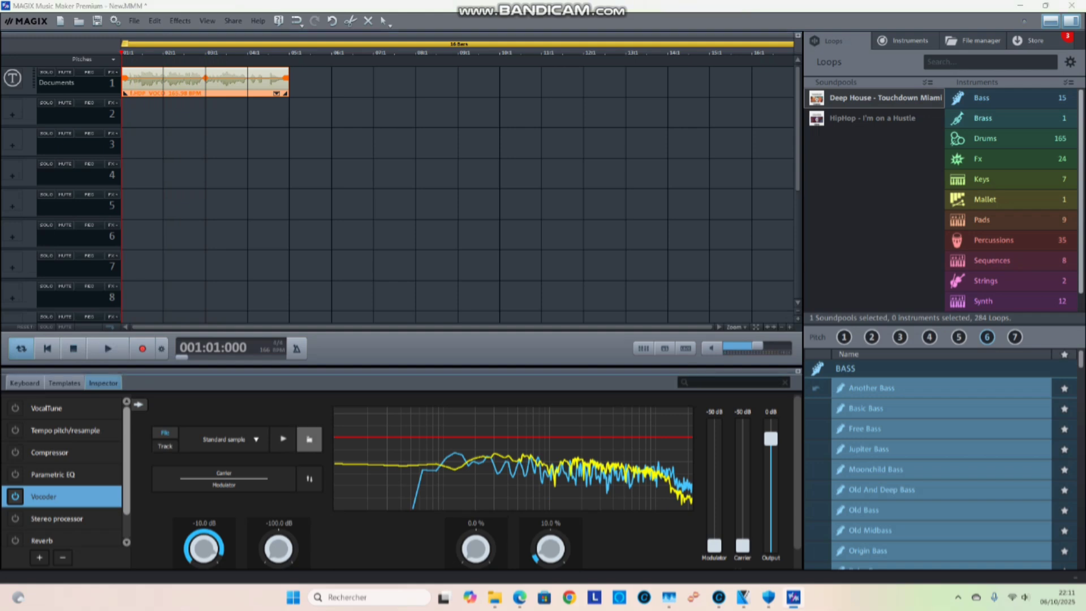
left_click(309, 438)
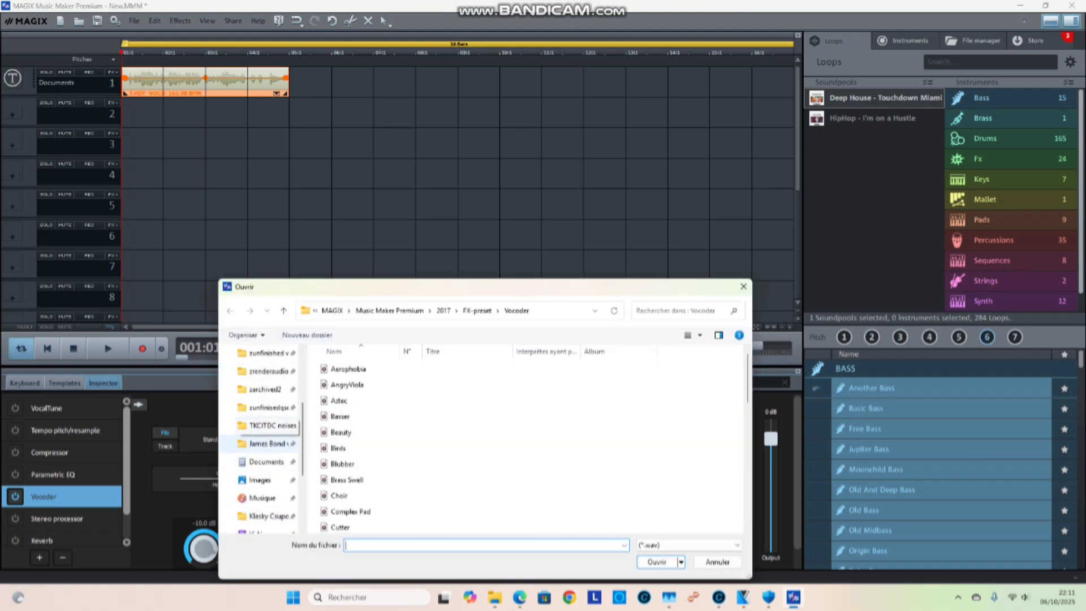
scroll(528, 430, "down", 5)
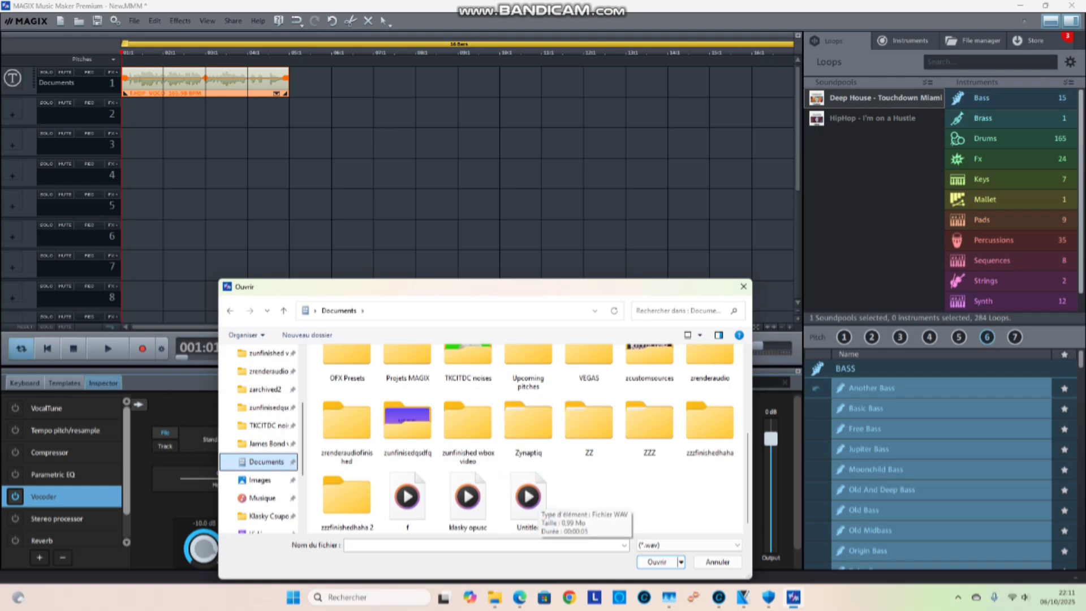
Switch to the Klasky Csupo vocoding video in the browser and read the WAV conversion advice in its description.
left_click(519, 596)
left_click(803, 9)
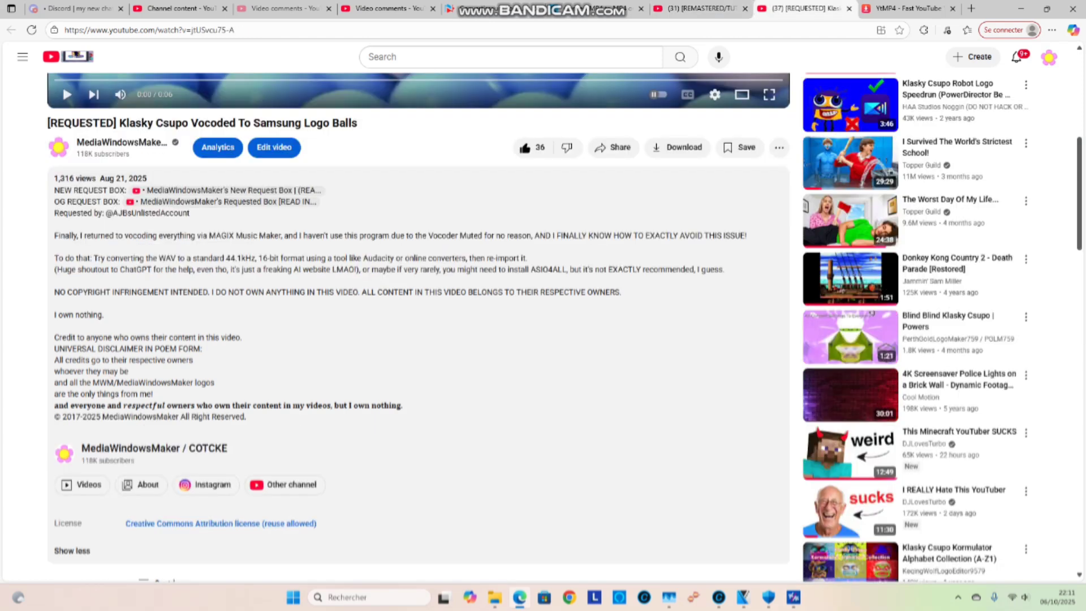
left_click_drag(226, 258, 241, 257)
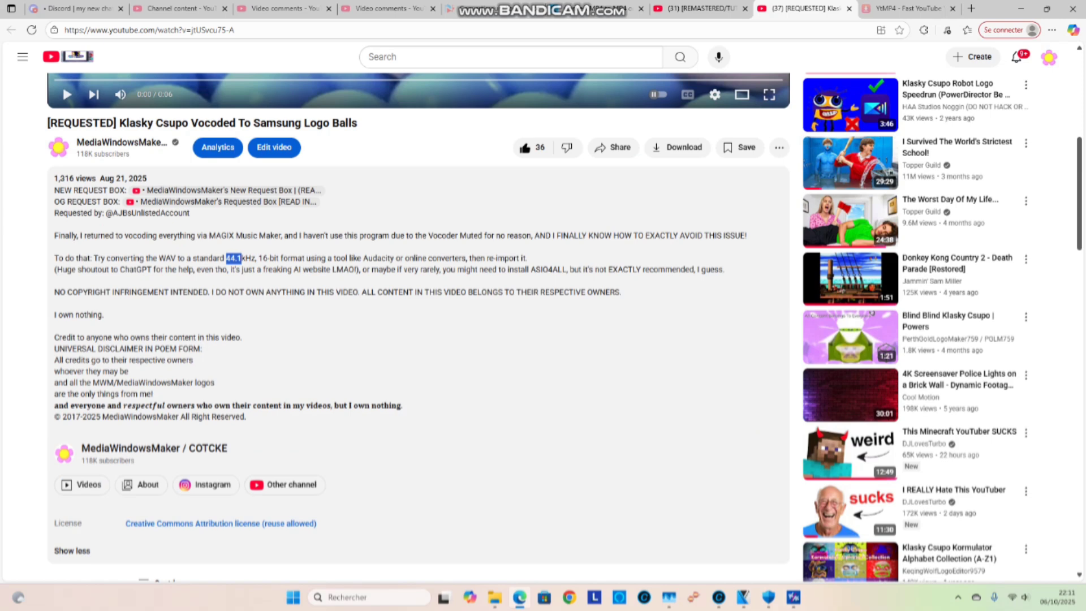
left_click(1075, 389)
left_click(241, 258)
left_click_drag(530, 269, 535, 269)
left_click(532, 269)
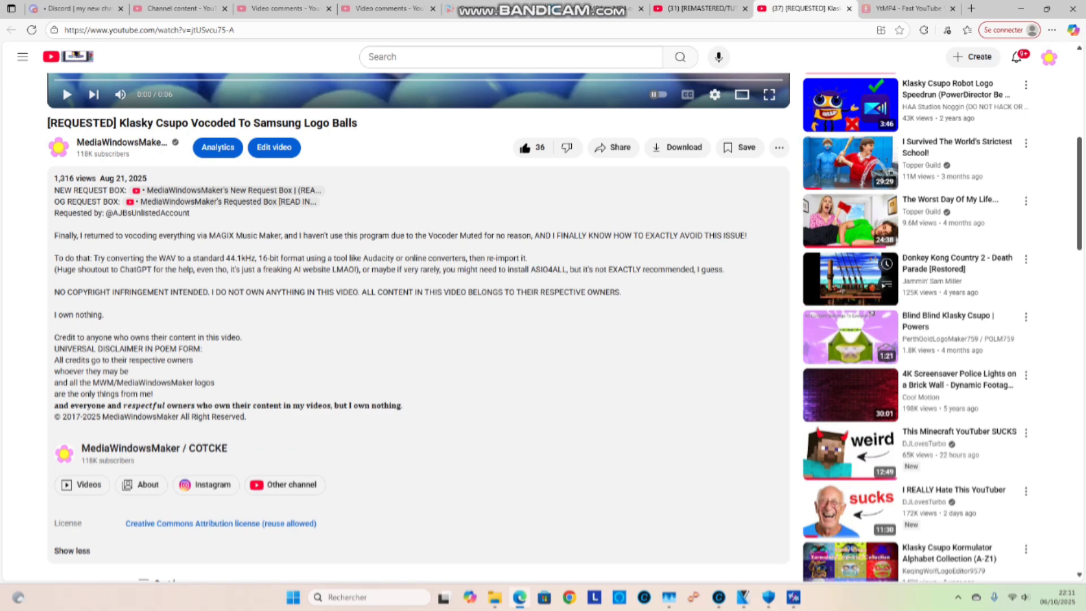
left_click(1020, 8)
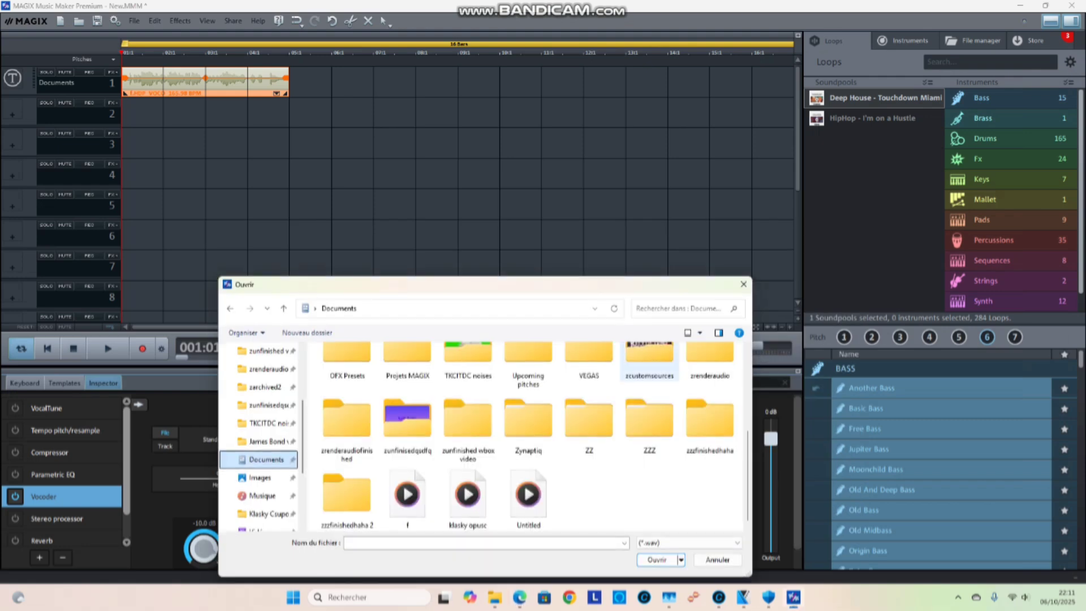
Load the file Untitled from Documents as the vocoder's carrier in MAGIX Music Maker and play the vocoded clip.
left_click(528, 498)
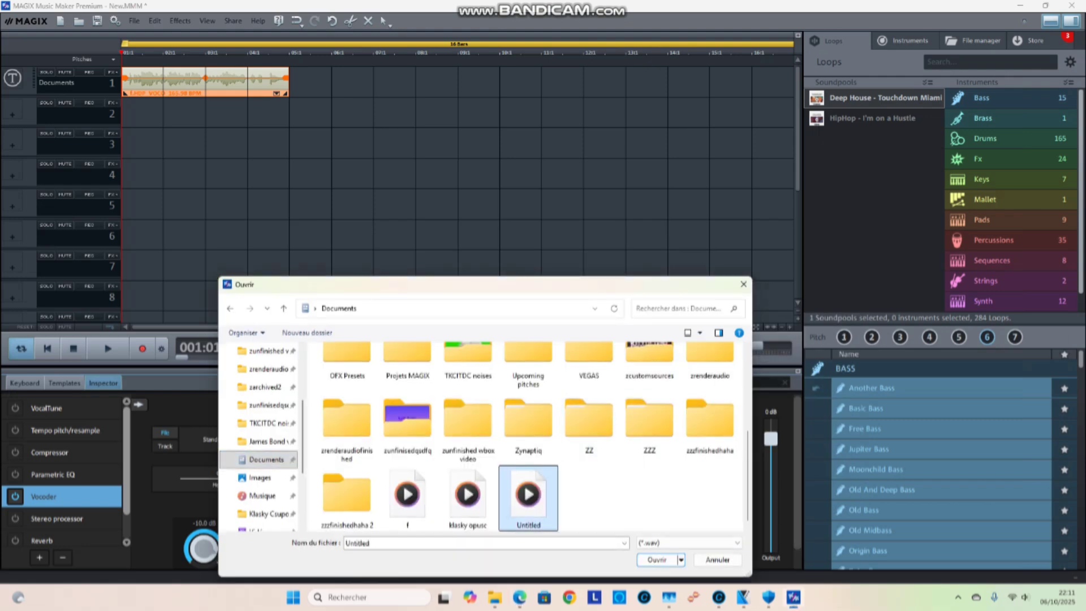
key("Return")
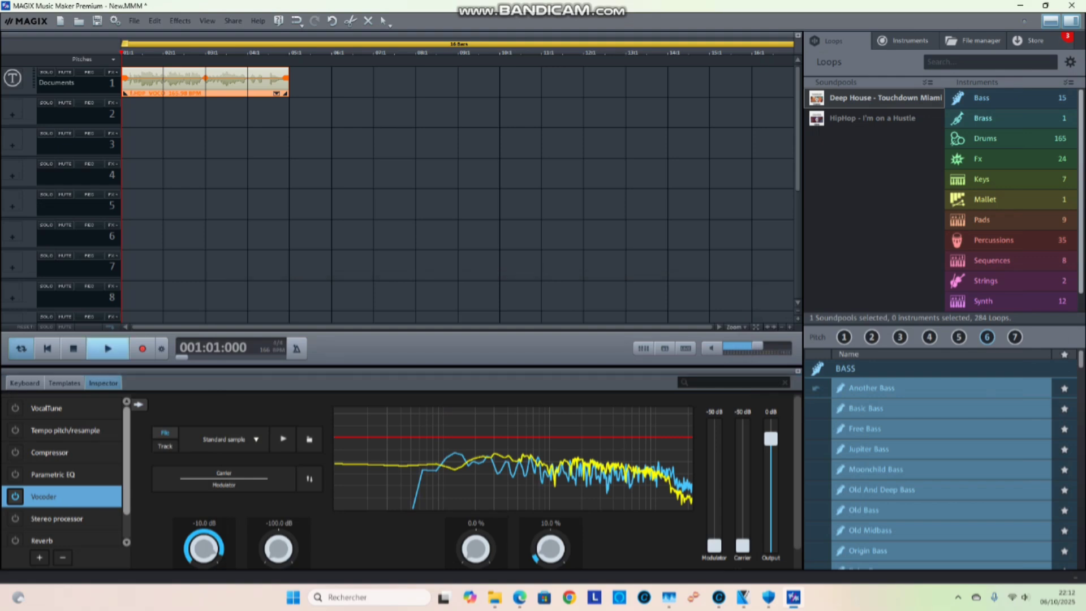
key("space")
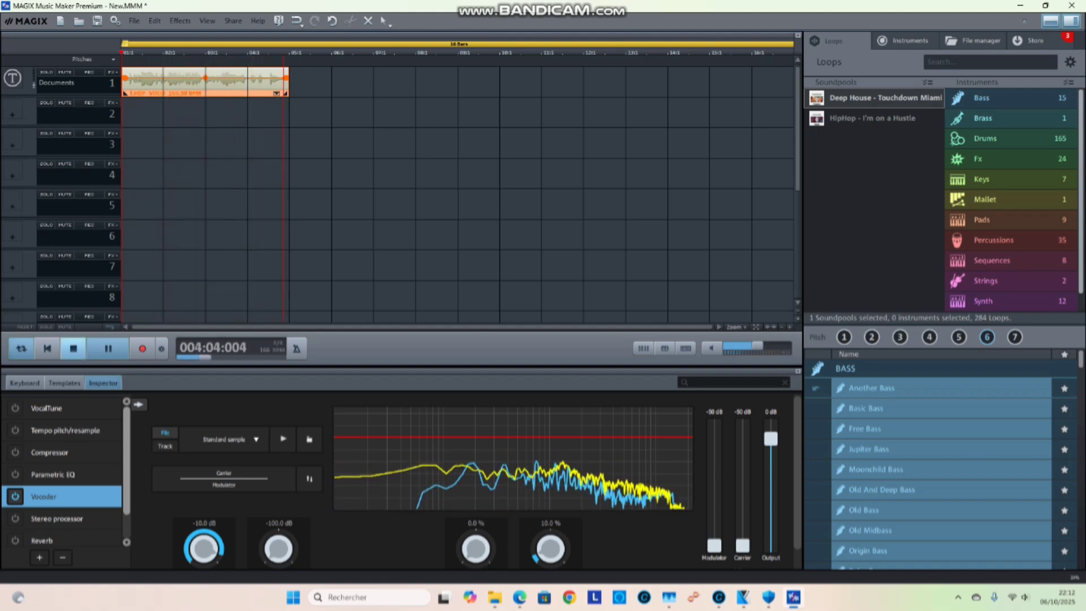
left_click(107, 349)
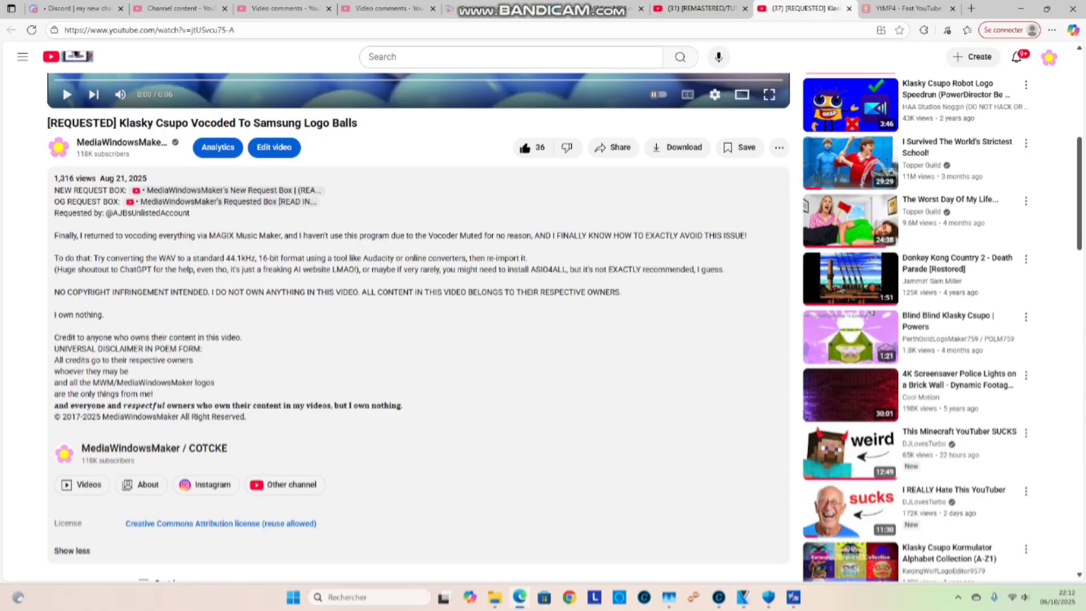
Recheck the recommended WAV sample rate in the YouTube video's description in the browser.
left_click(519, 597)
left_click_drag(226, 258, 236, 257)
left_click(231, 258)
left_click(1020, 8)
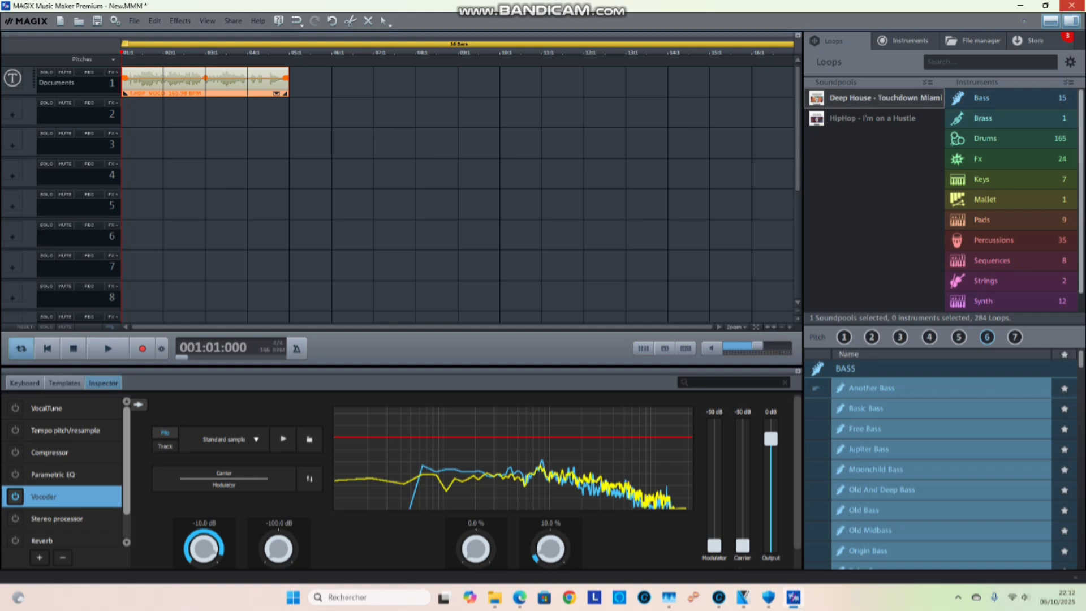
Close MAGIX Music Maker and switch to the VEGAS Pro project.
left_click(1072, 5)
left_click(641, 314)
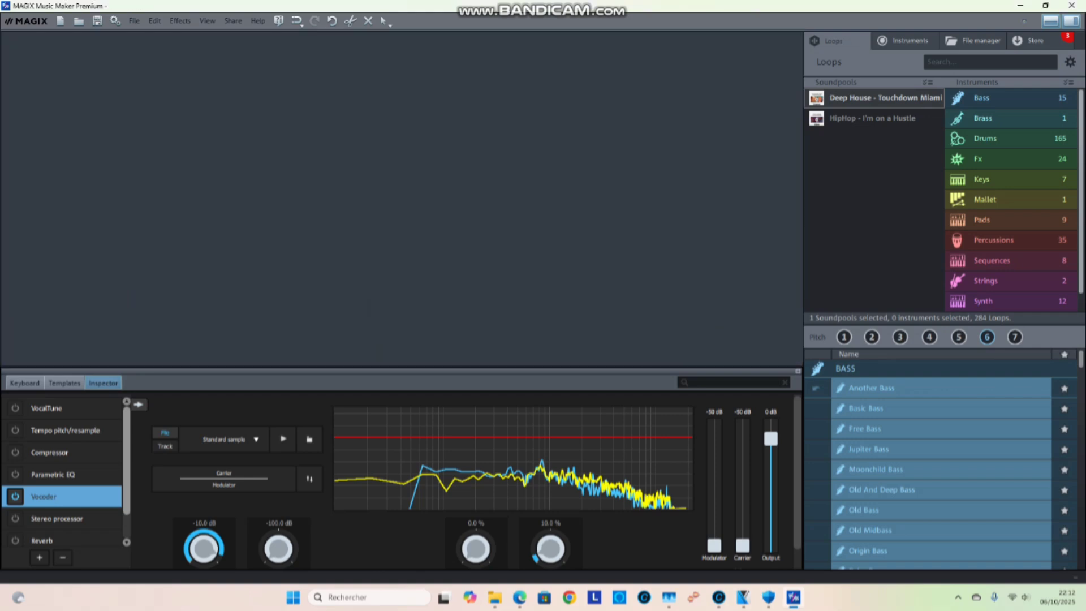
mouse_move(755, 597)
left_click(695, 543)
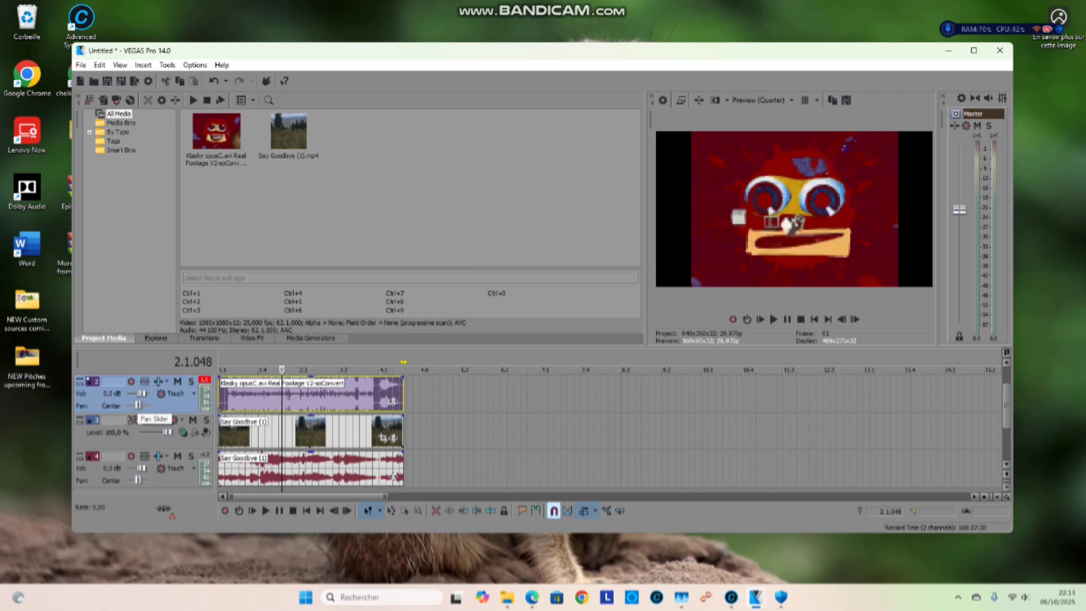
Pan the Klasky opusC.avi audio track 100 % left and the Say Goodbye audio track 100 % right, and play the mix.
left_click_drag(138, 405, 126, 406)
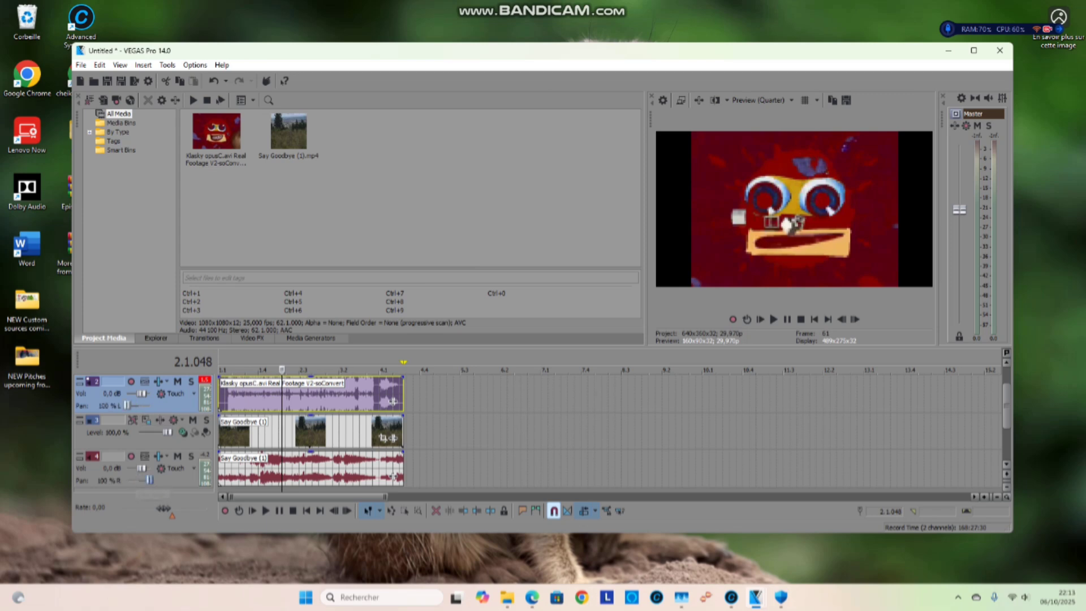
left_click_drag(138, 480, 149, 480)
key("space")
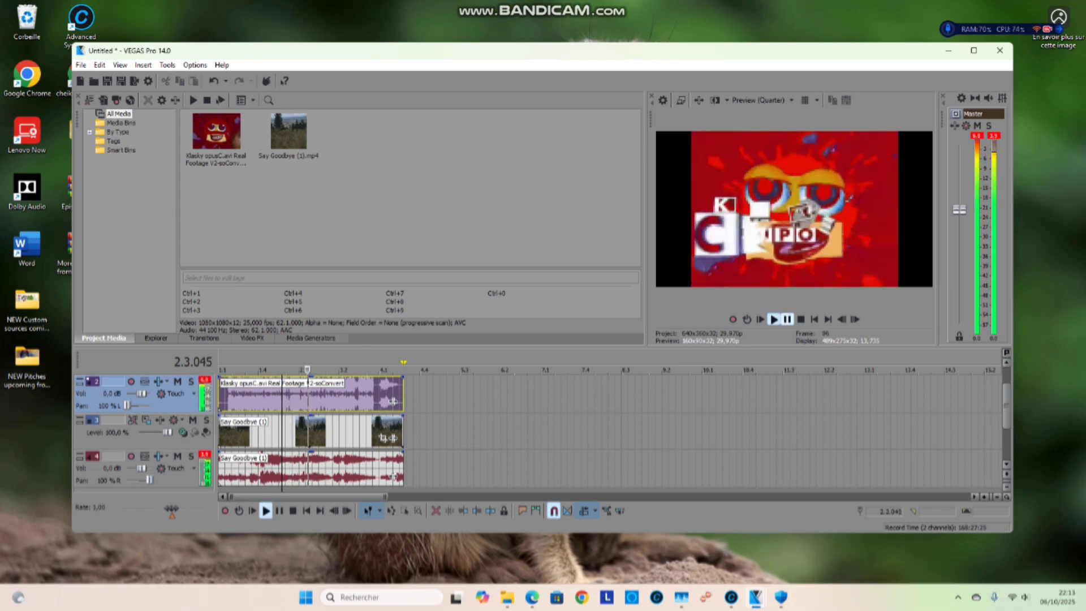
left_click(787, 319)
scroll(403, 430, "up", 2)
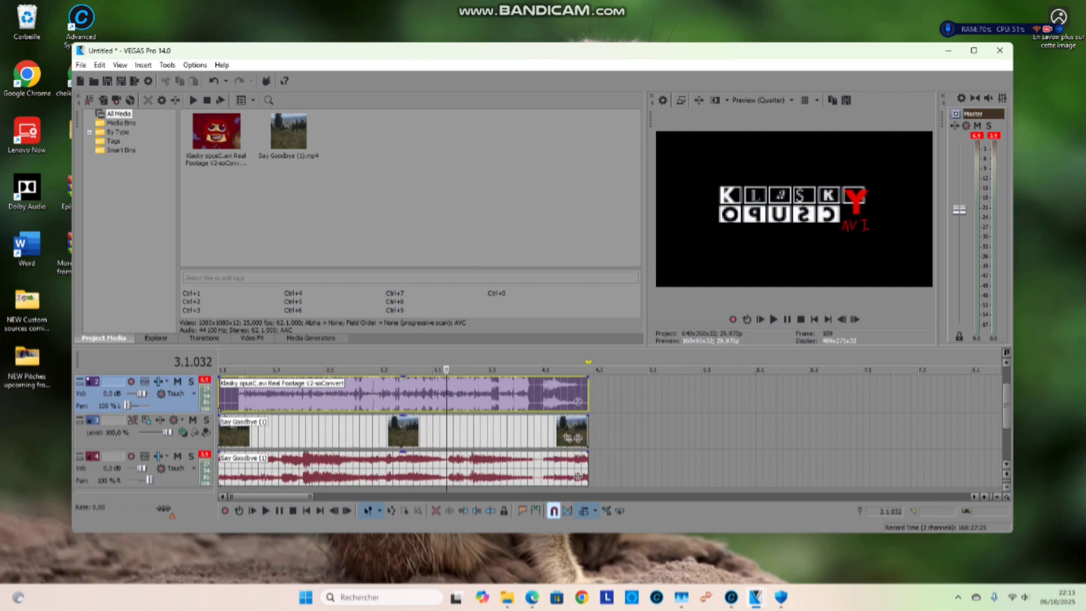
left_click(366, 396)
left_click(353, 395)
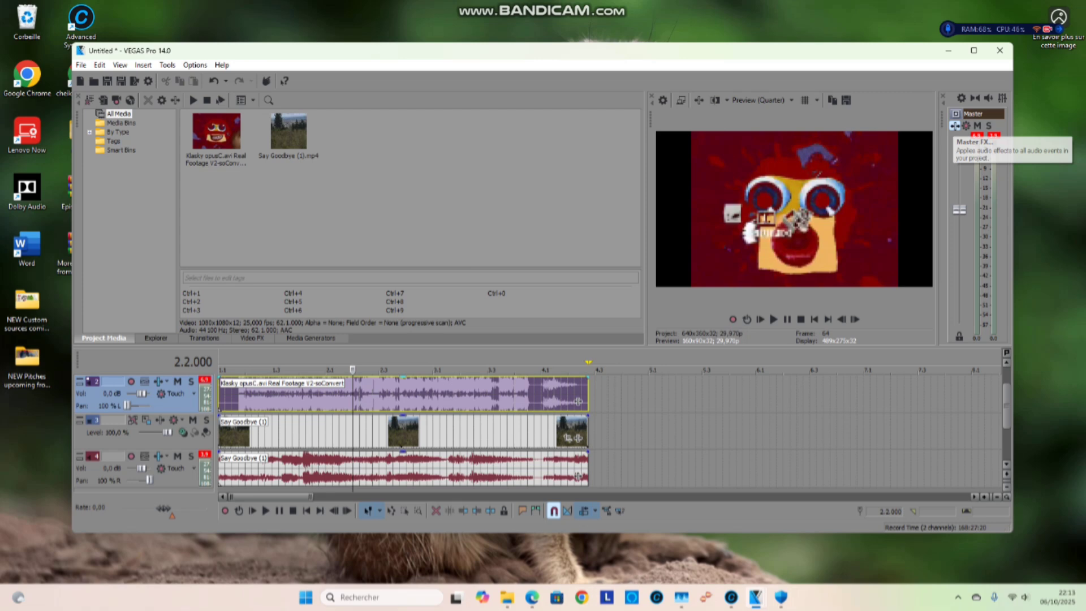
Add the VST plug-ins IL Vocoder (demo) and IL Vocodex to the Master bus effects chain.
left_click(954, 125)
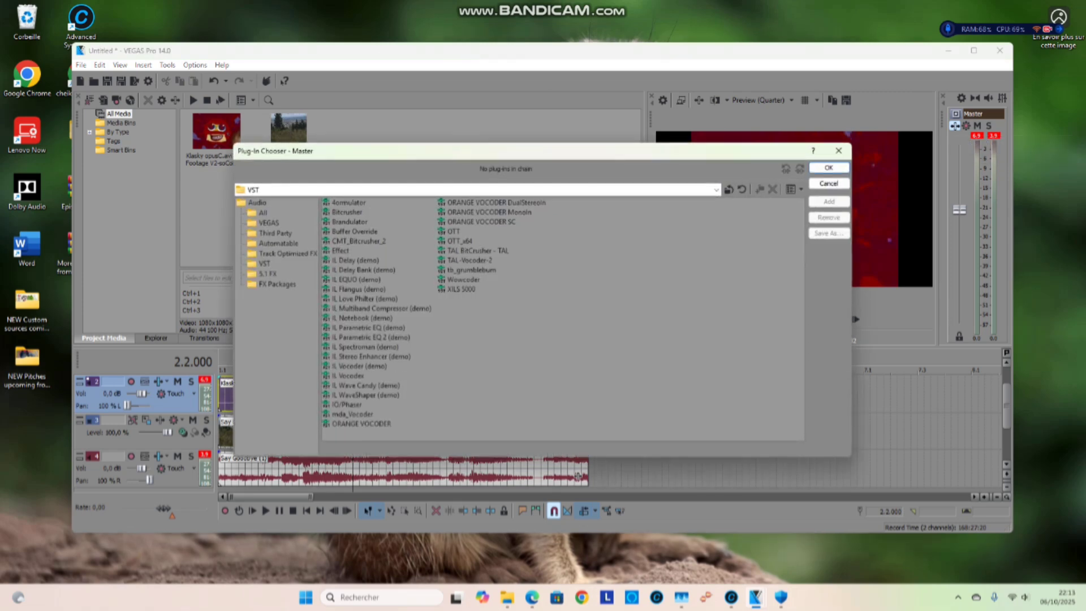
left_click(348, 376)
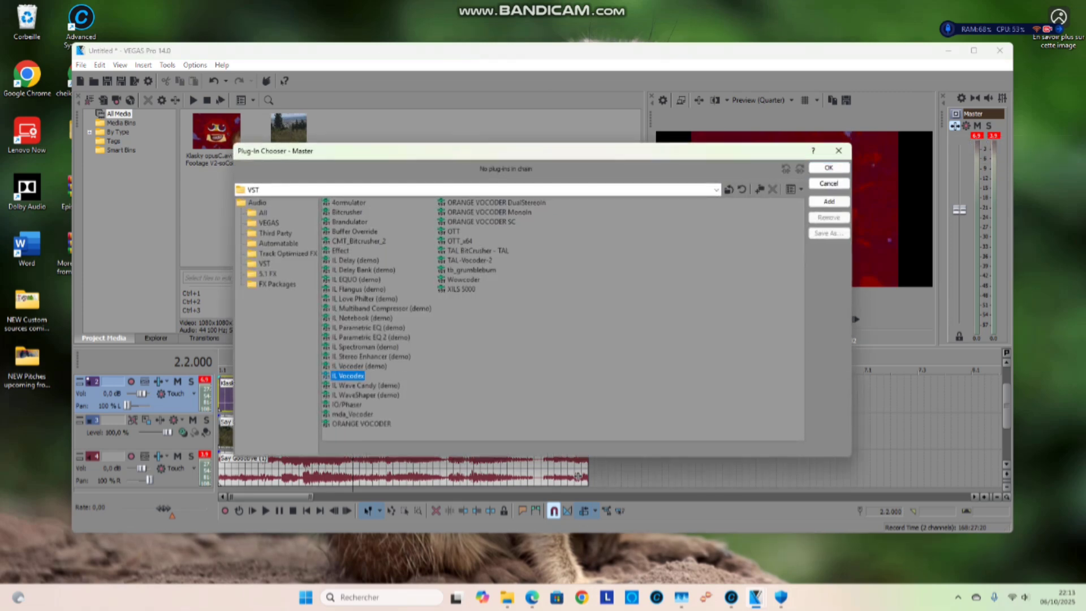
left_click(340, 250)
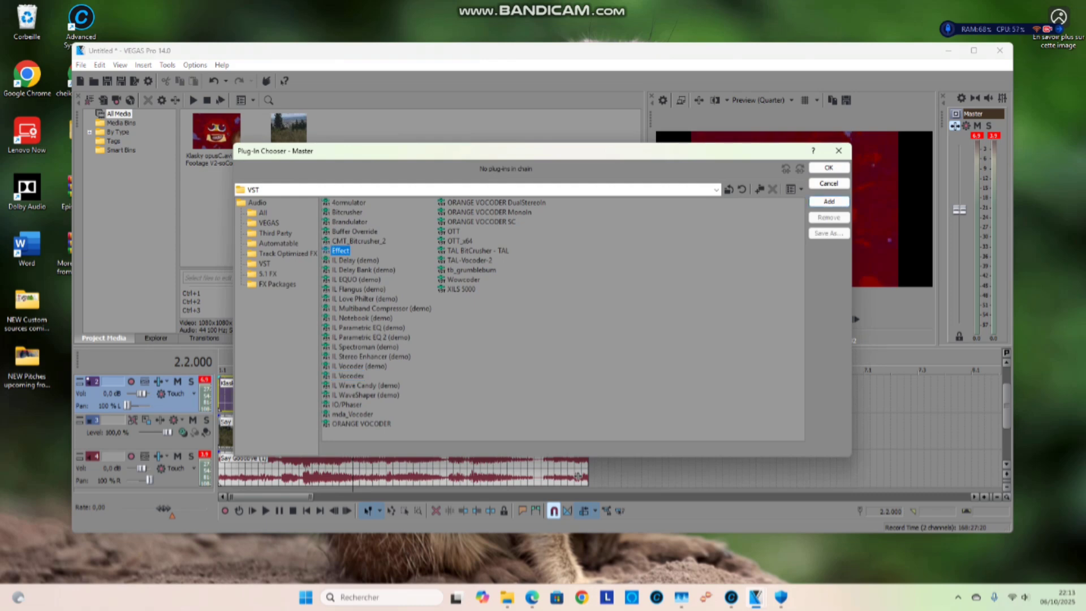
left_click(348, 203)
left_click_drag(410, 365, 353, 378)
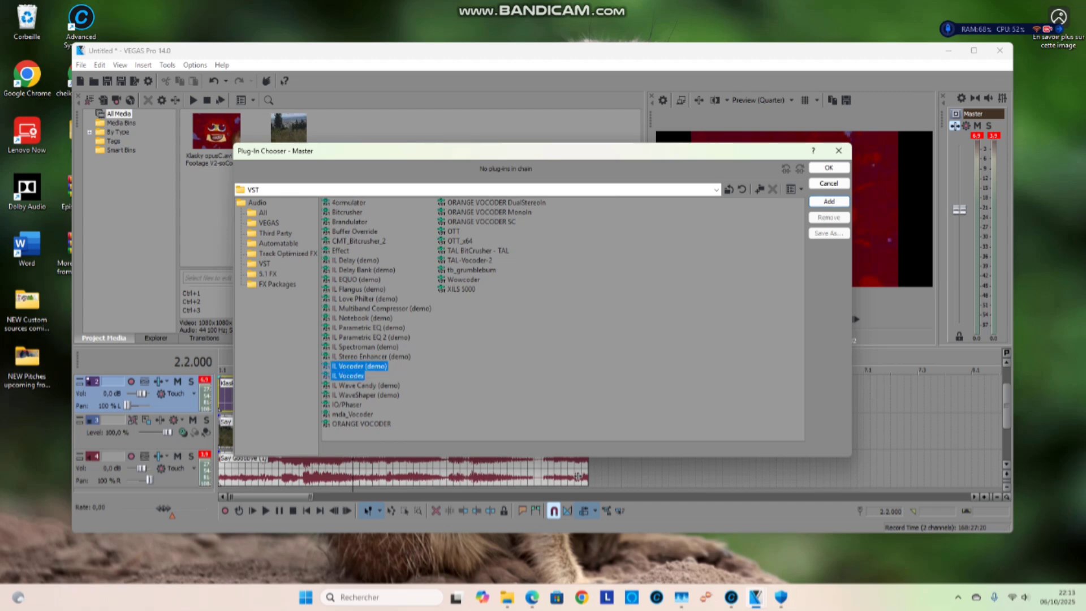
left_click(827, 201)
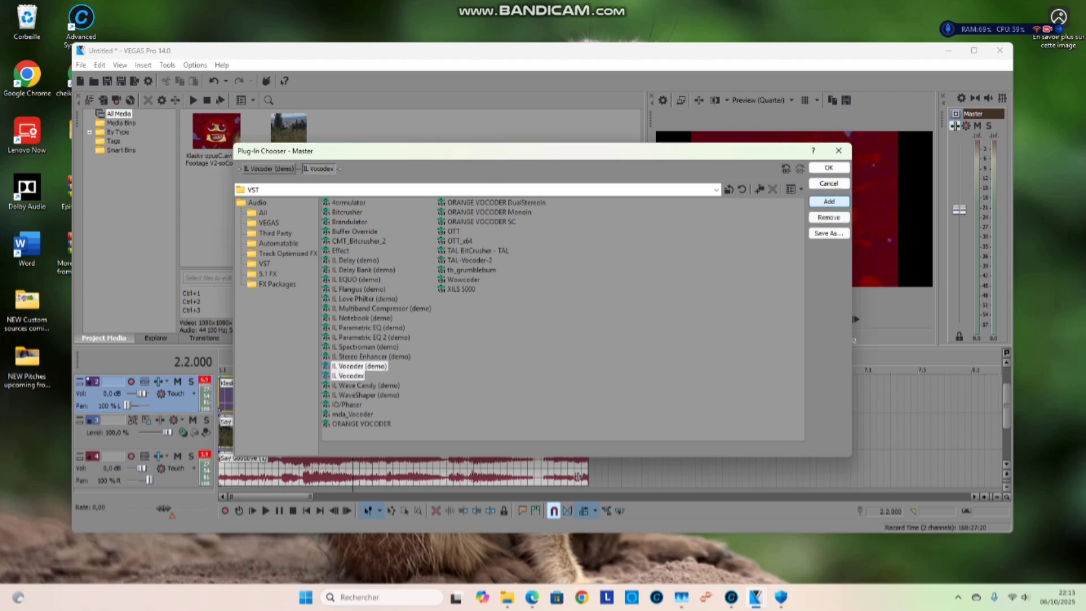
left_click(828, 168)
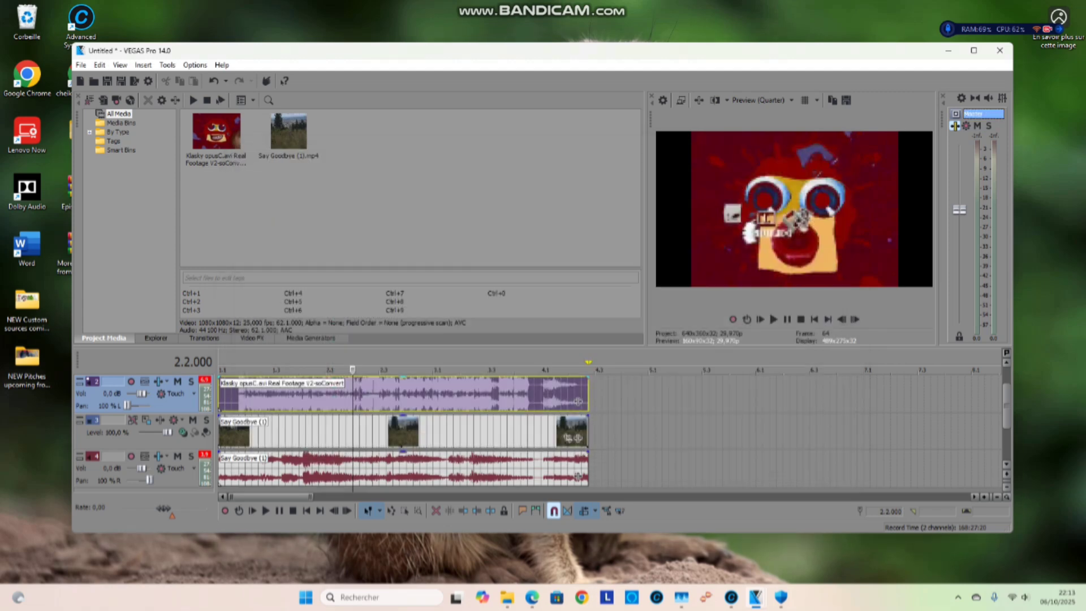